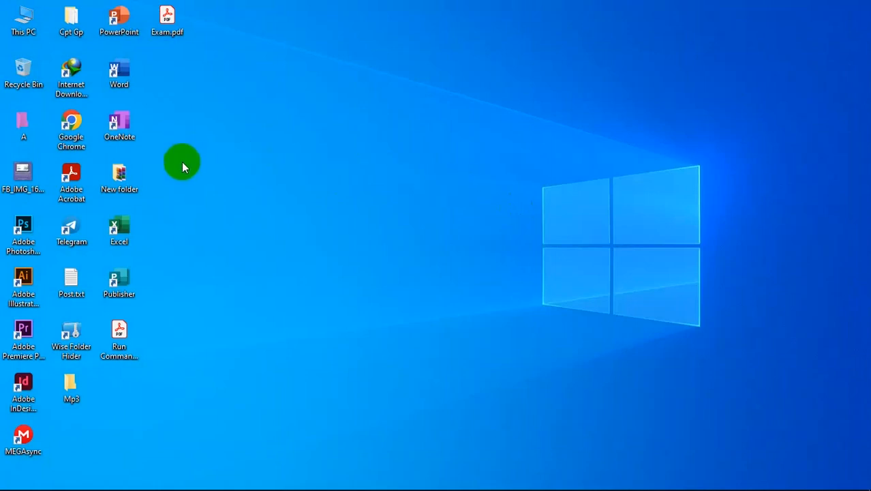
# Open Exam.pdf from the Desktop folder in Word and accept its conversion to an editable document.
pyautogui.doubleClick(118, 73)
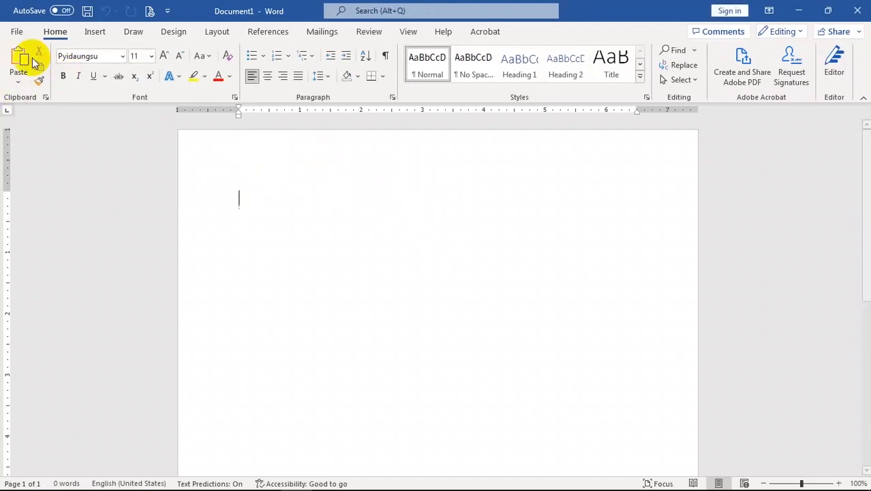
pyautogui.click(18, 33)
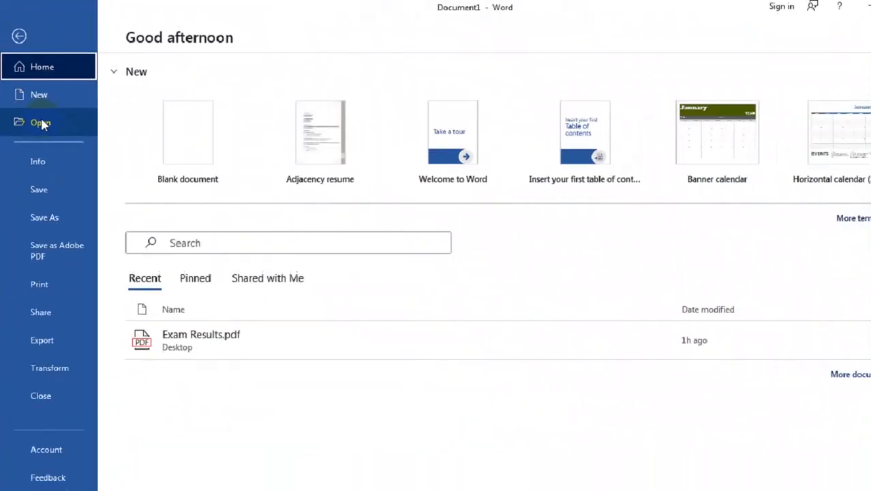
pyautogui.click(41, 122)
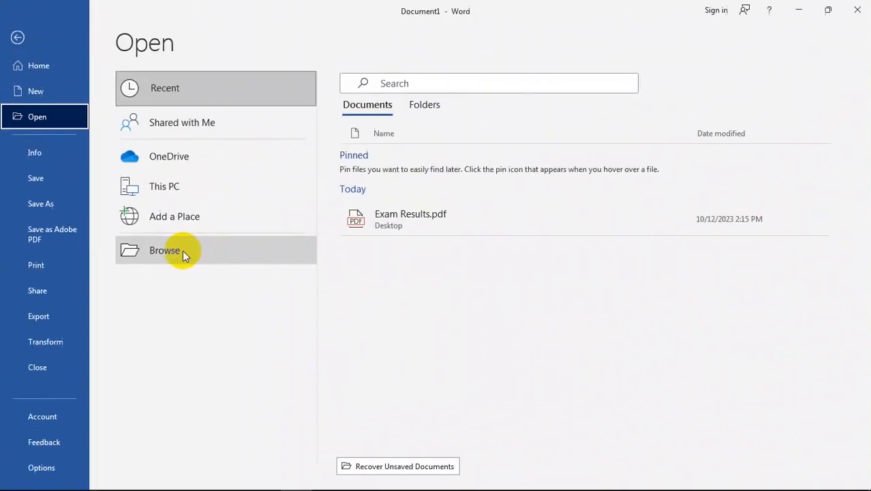
pyautogui.click(183, 254)
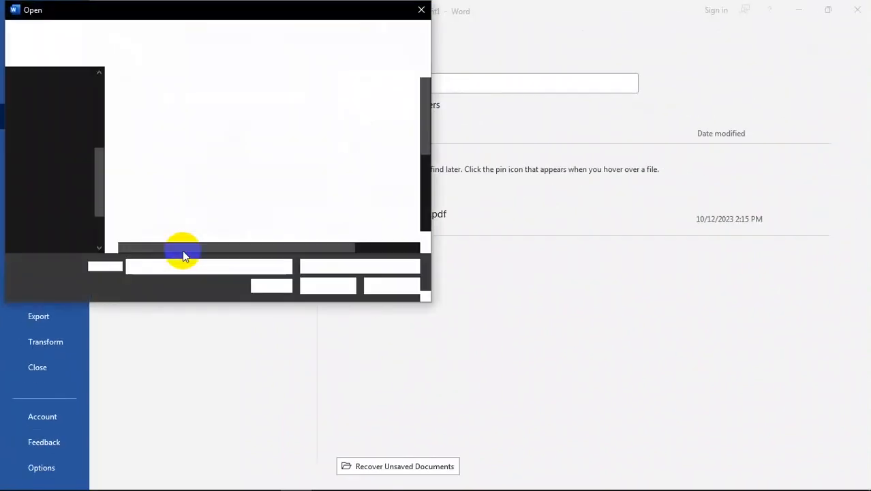
pyautogui.scroll(4, 21, 171)
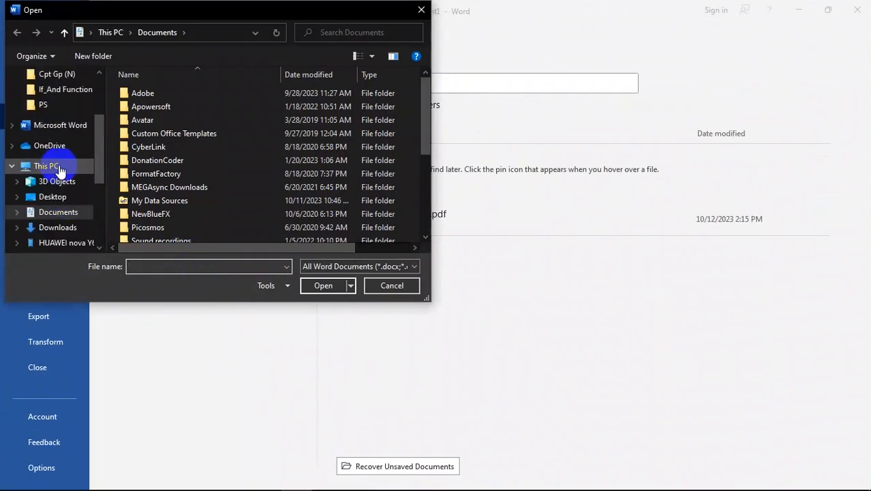
pyautogui.click(41, 101)
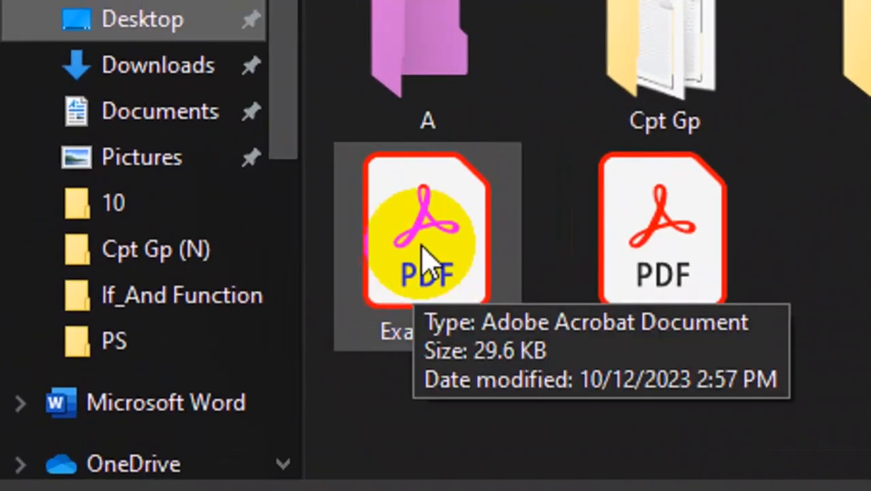
pyautogui.click(421, 249)
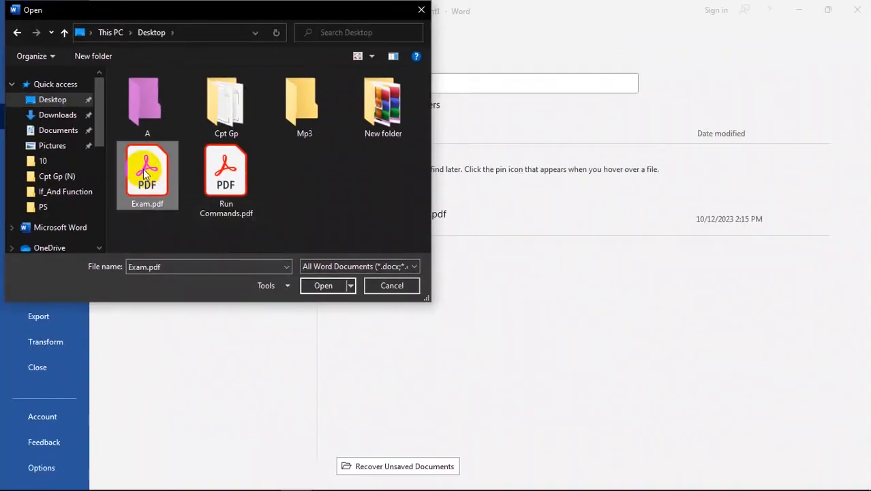
pyautogui.click(317, 288)
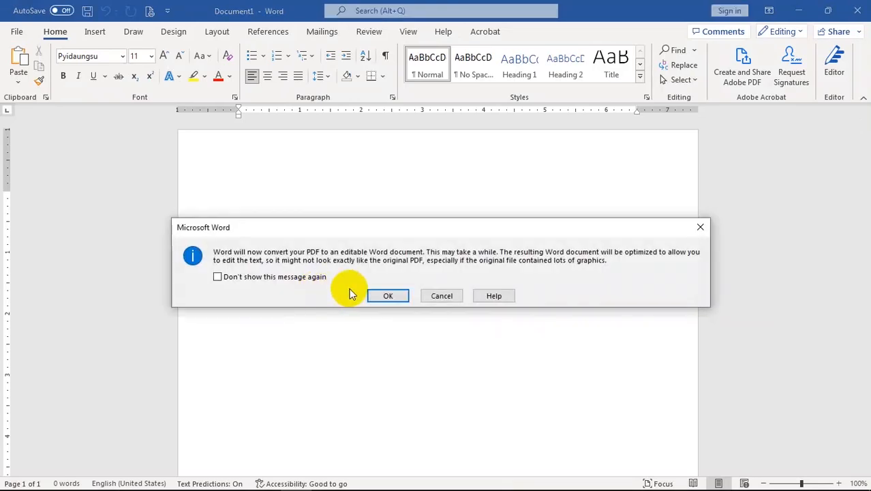
pyautogui.click(395, 296)
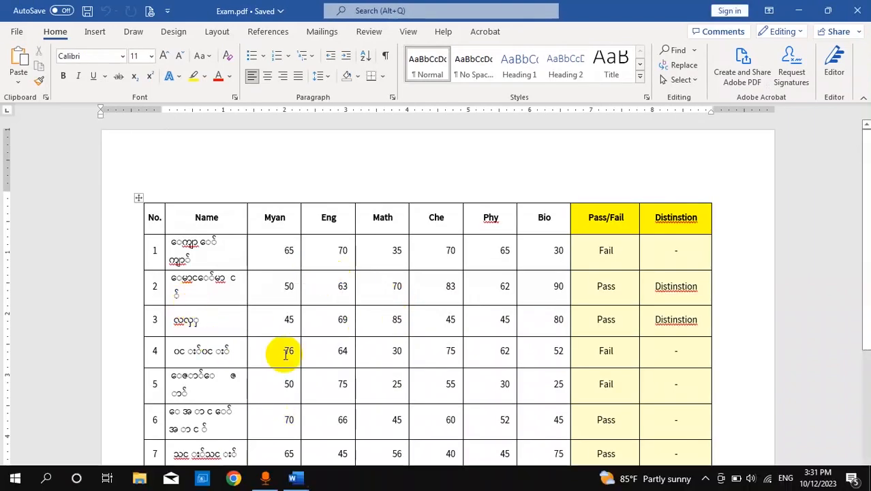
# Try to open the original Exam.pdf from the desktop in Acrobat, and return to the Word document.
pyautogui.scroll(-2, 232, 287)
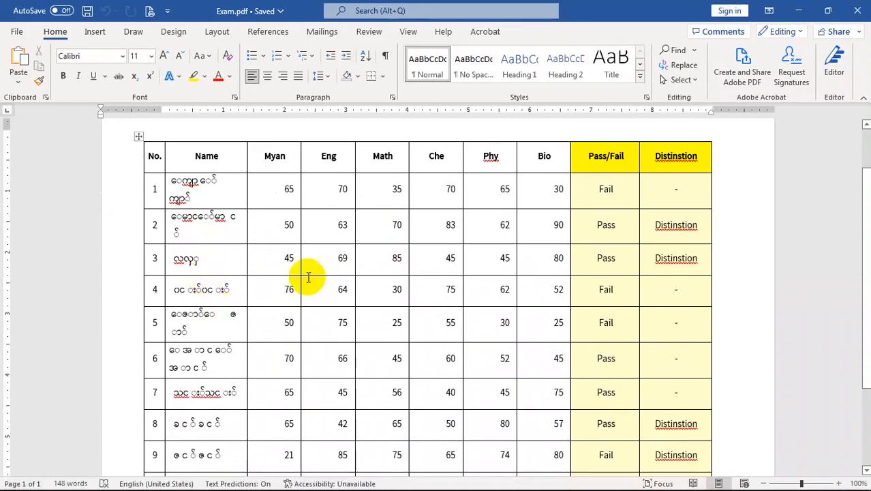
pyautogui.click(799, 10)
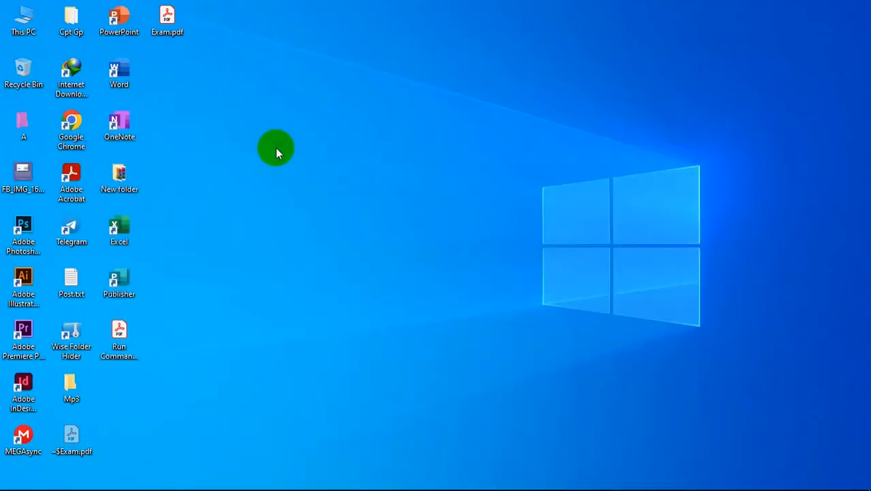
pyautogui.doubleClick(169, 23)
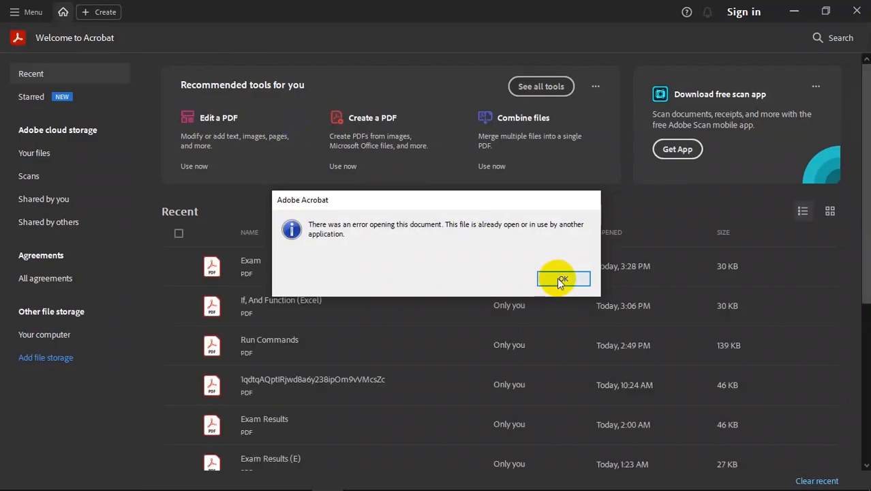
pyautogui.click(560, 279)
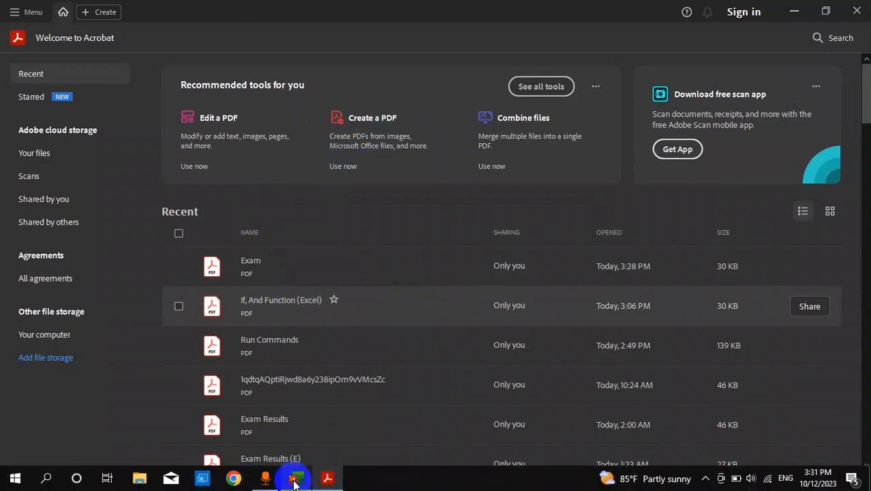
pyautogui.click(295, 481)
pyautogui.scroll(2, 223, 240)
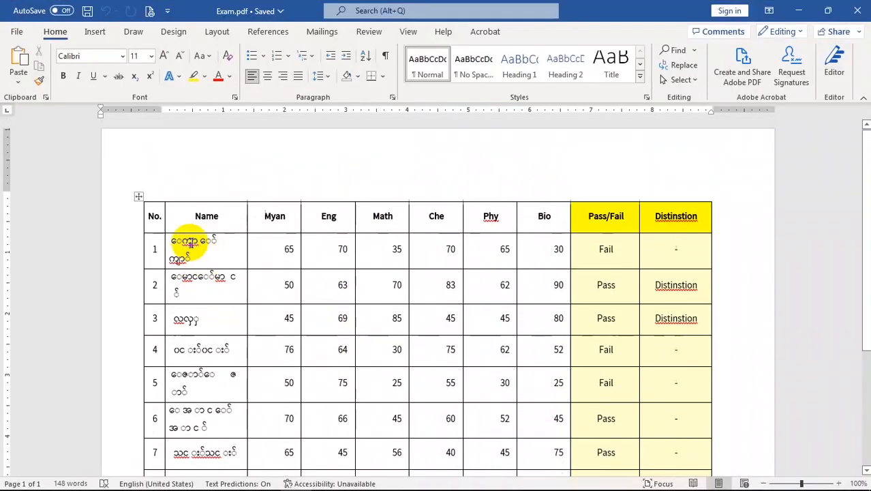
# Examine the converted text in the table's Name column down to row 10.
pyautogui.moveTo(334, 481)
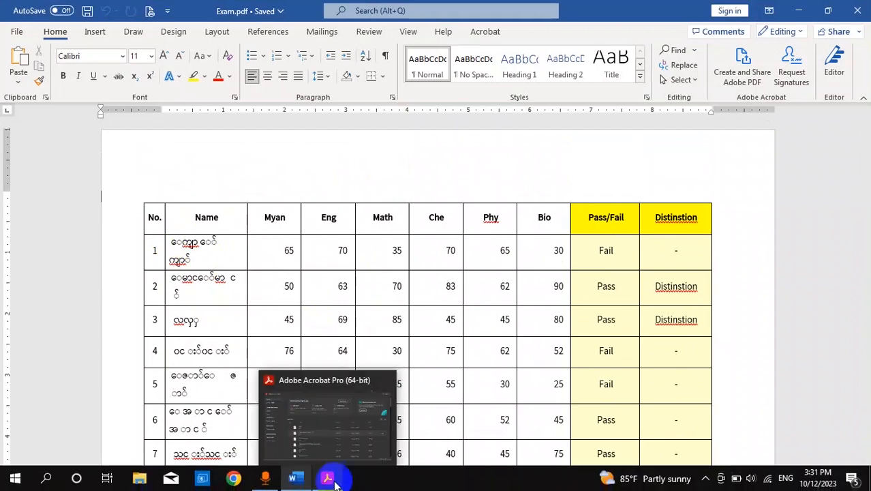
pyautogui.click(385, 382)
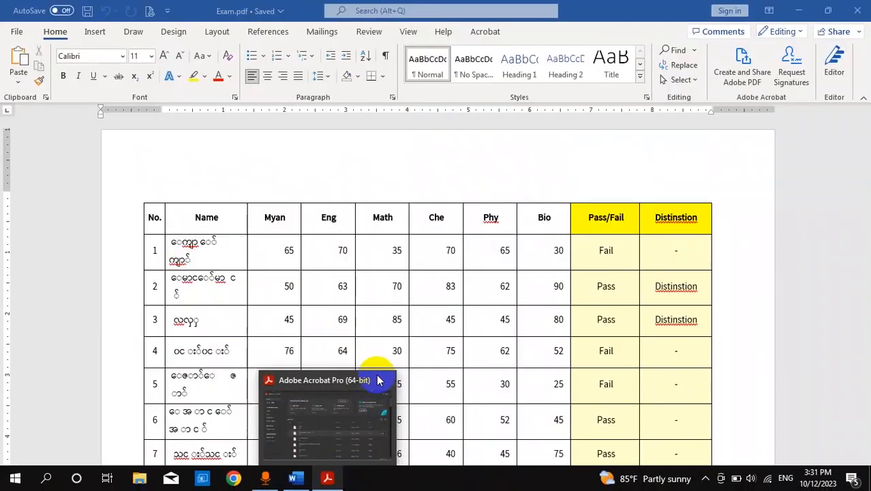
pyautogui.click(195, 254)
pyautogui.scroll(-3, 218, 273)
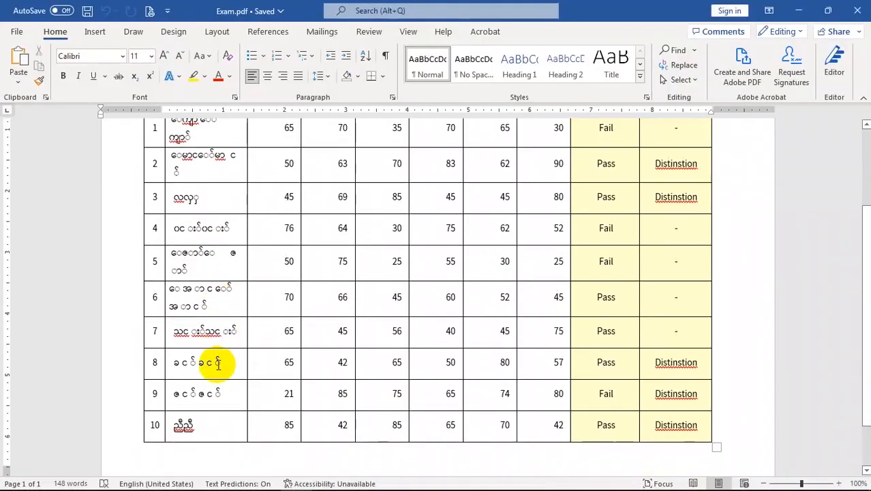
pyautogui.click(218, 295)
pyautogui.scroll(3, 176, 230)
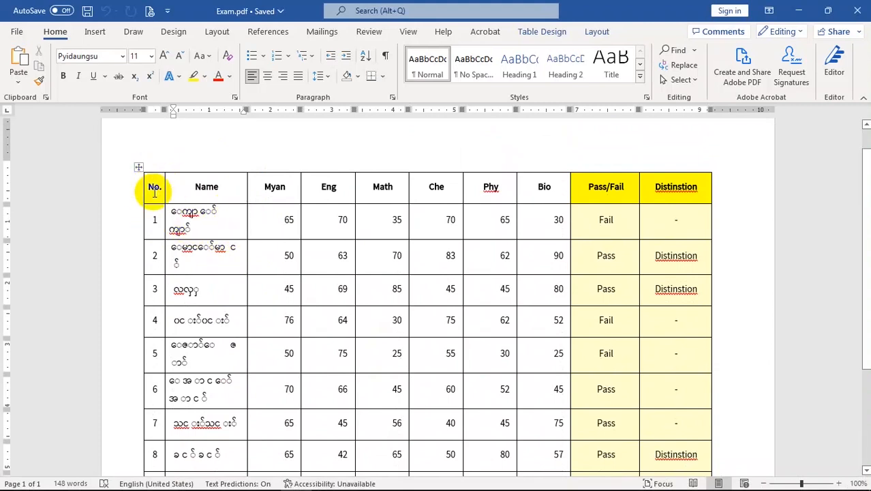
pyautogui.moveTo(148, 183); pyautogui.dragTo(689, 447)
pyautogui.scroll(-1, 613, 331)
pyautogui.scroll(1, 607, 328)
pyautogui.click(175, 192)
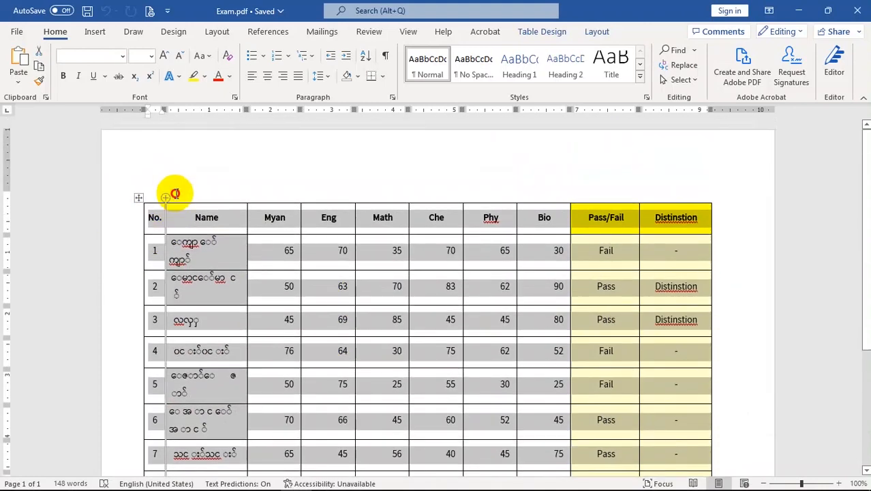
pyautogui.click(158, 220)
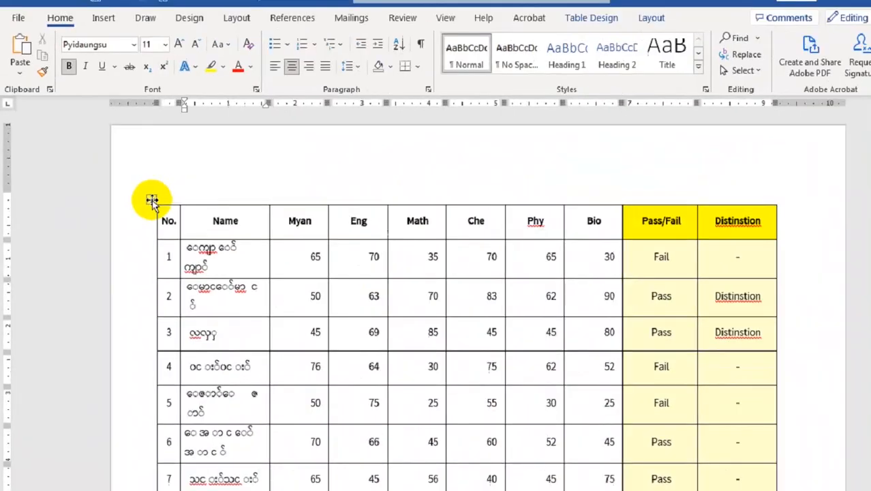
# Select the entire exam results table and copy it.
pyautogui.click(152, 201)
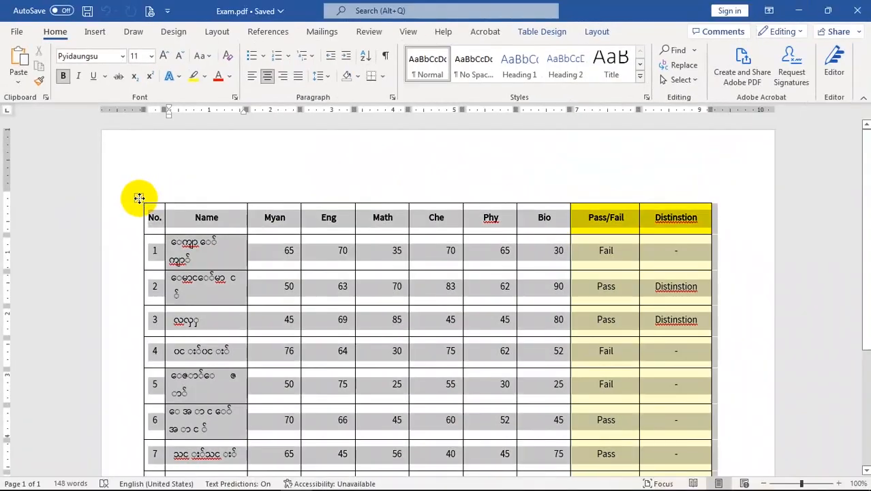
pyautogui.scroll(-1, 486, 271)
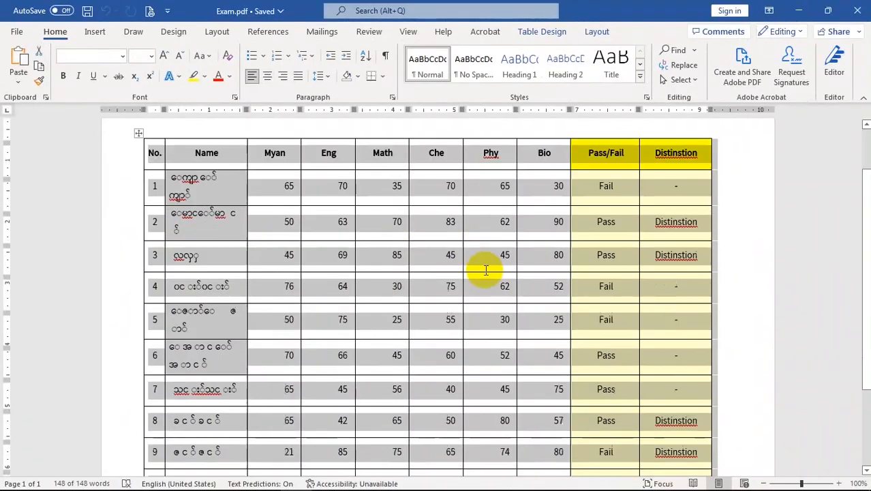
pyautogui.scroll(-1, 486, 271)
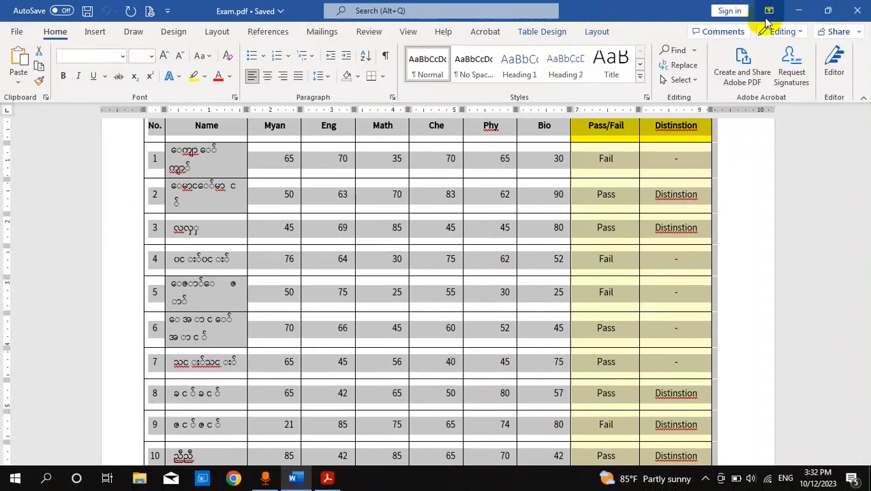
# Switch to Excel and create a blank workbook.
pyautogui.click(798, 10)
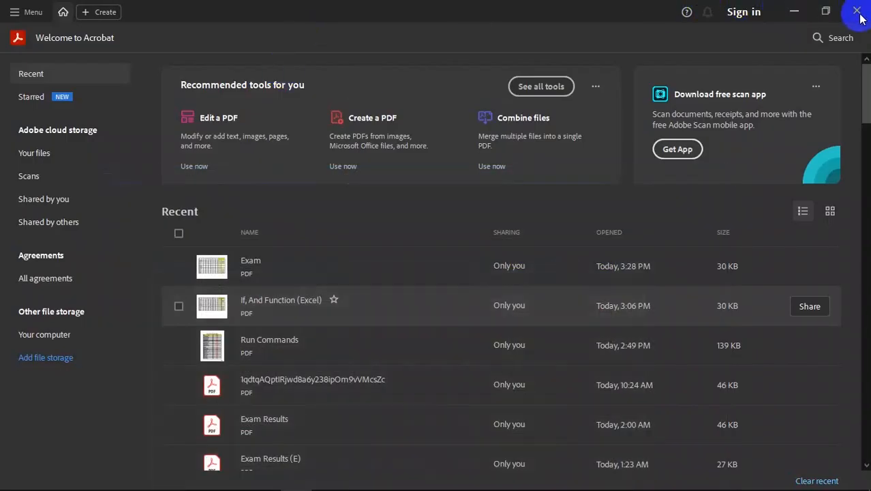
pyautogui.click(341, 472)
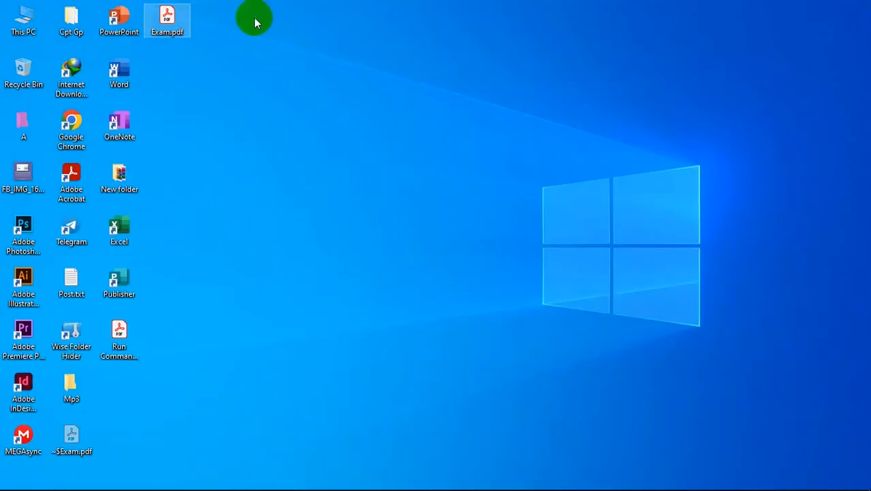
pyautogui.click(119, 231)
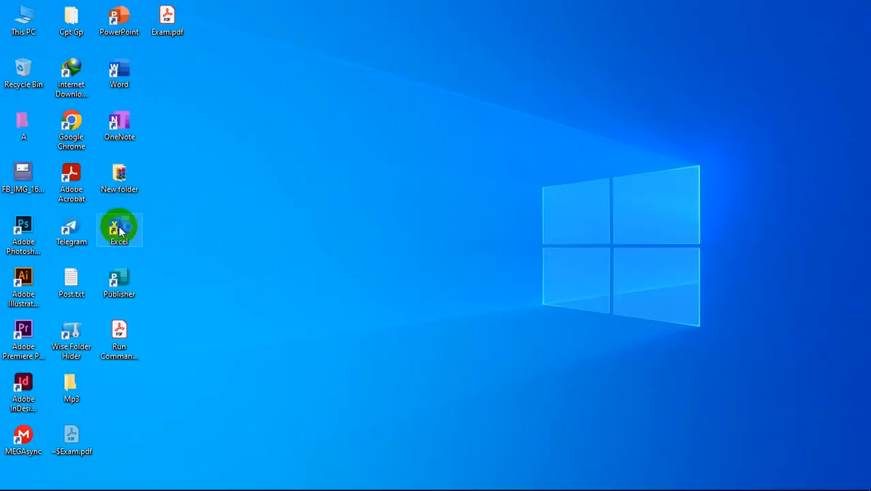
pyautogui.doubleClick(120, 231)
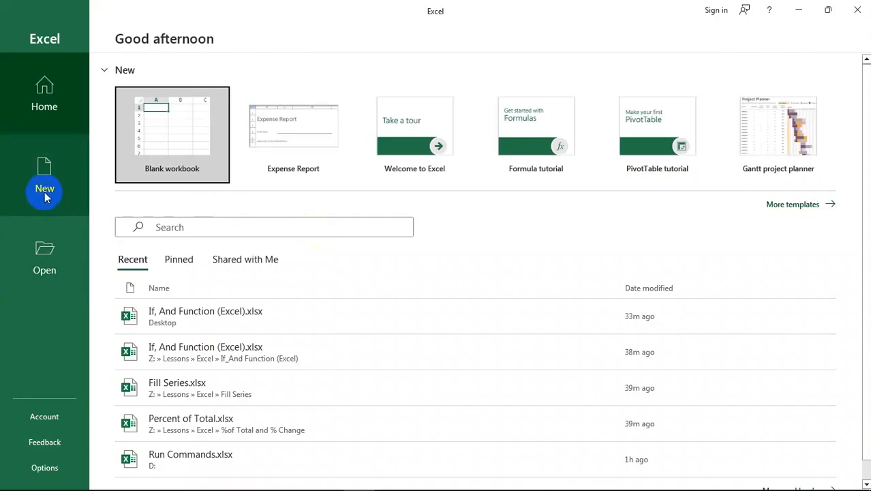
pyautogui.click(140, 129)
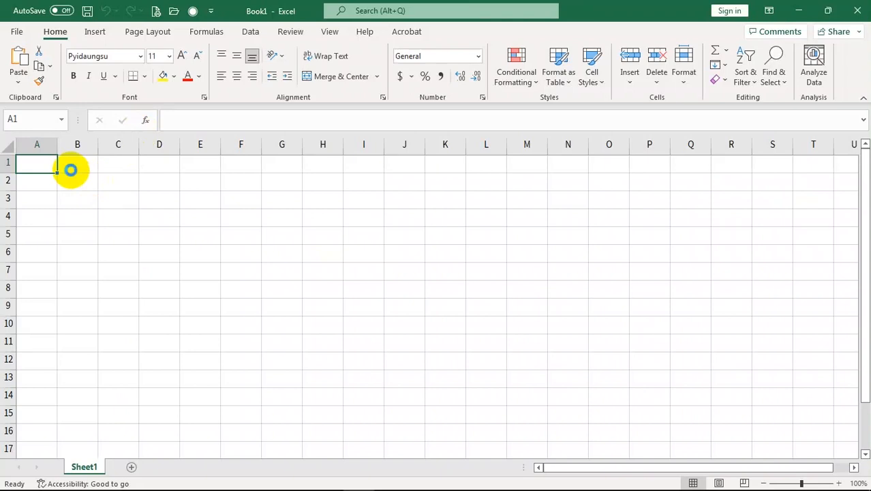
# Paste the copied exam table into the sheet at cell A1 and check several of its mark cells.
pyautogui.hotkey('ctrl', 'v')
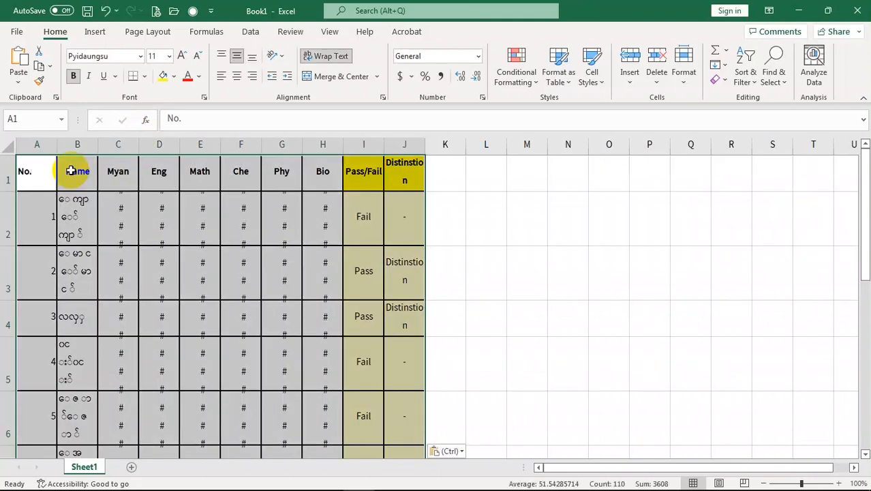
pyautogui.click(163, 292)
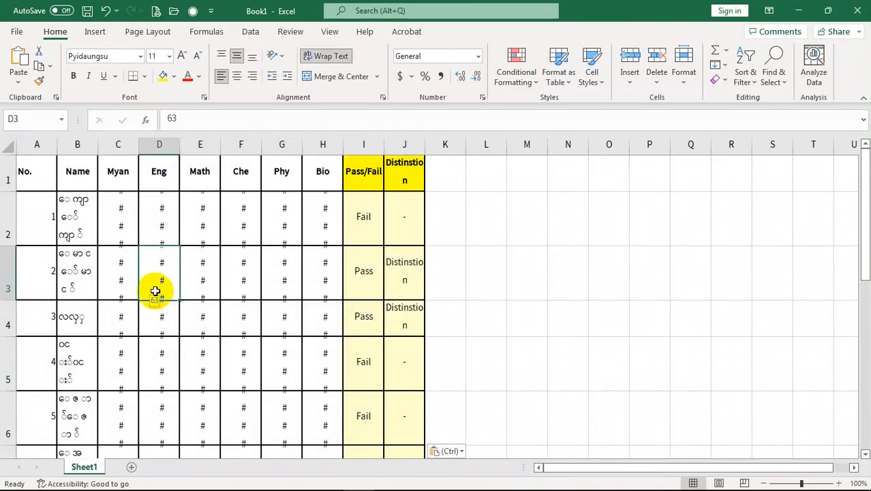
pyautogui.click(232, 282)
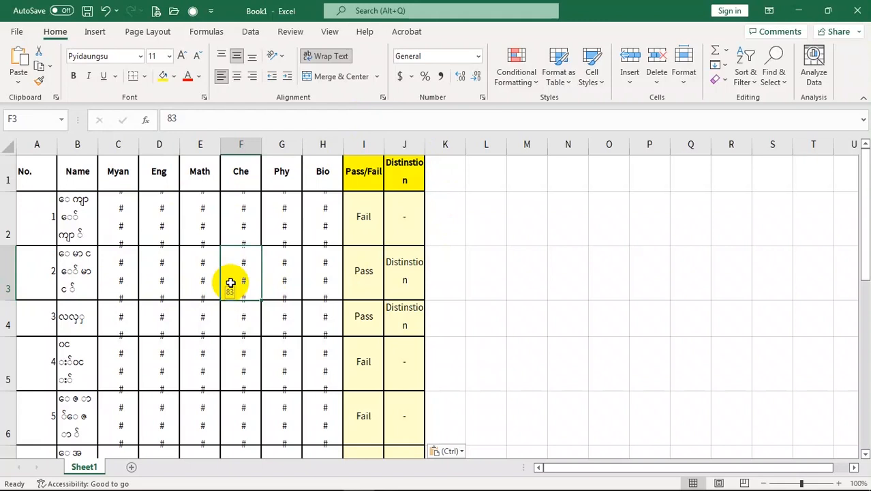
pyautogui.click(104, 283)
# Widen columns C through J equally so the marks and the Distinstion heading fit on one line.
pyautogui.click(121, 144)
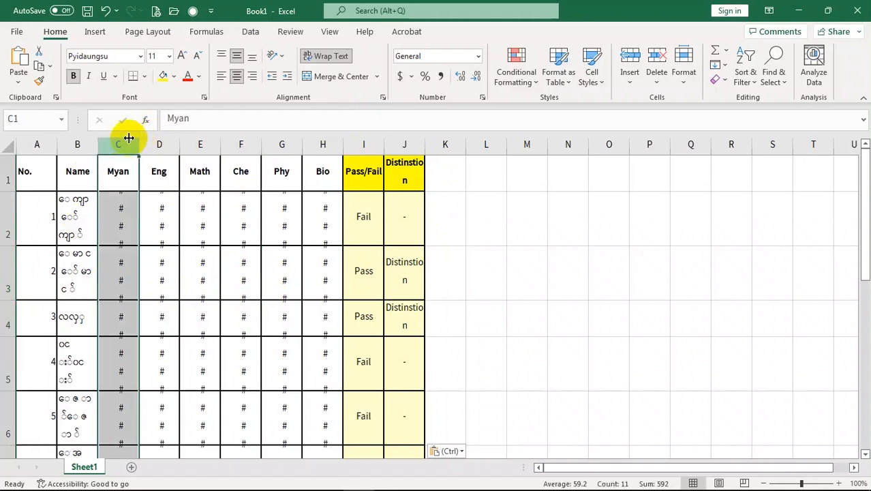
pyautogui.keyDown('shift'); pyautogui.click(419, 145); pyautogui.keyUp('shift')
pyautogui.moveTo(425, 144); pyautogui.dragTo(447, 145)
pyautogui.click(395, 310)
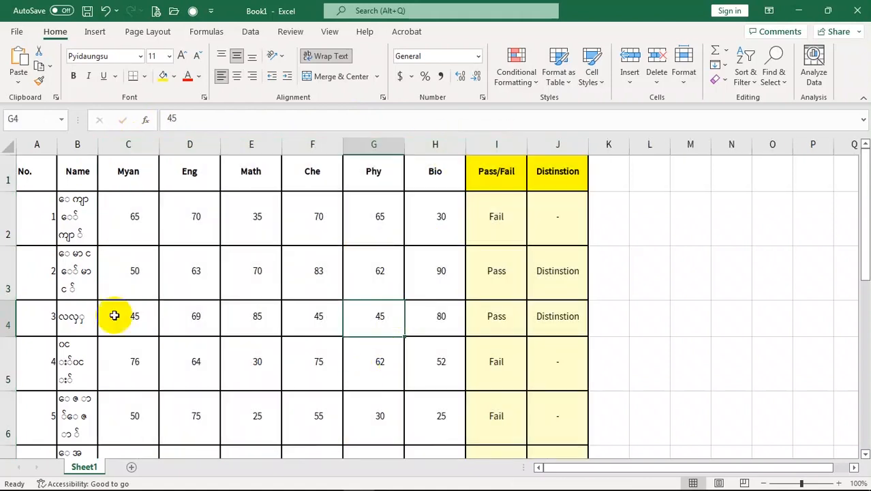
# Widen the Name column so each name fits on one line, and narrow the No. column.
pyautogui.moveTo(97, 143); pyautogui.dragTo(146, 144)
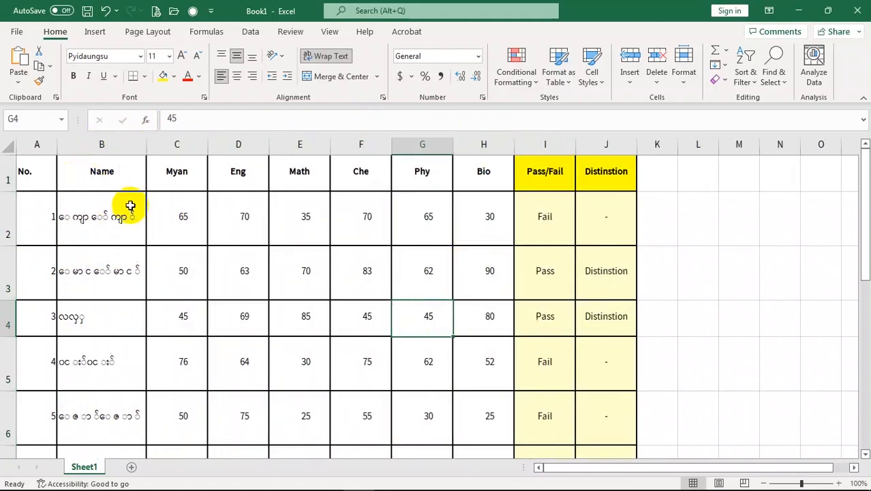
pyautogui.click(102, 256)
pyautogui.moveTo(57, 144); pyautogui.dragTo(42, 143)
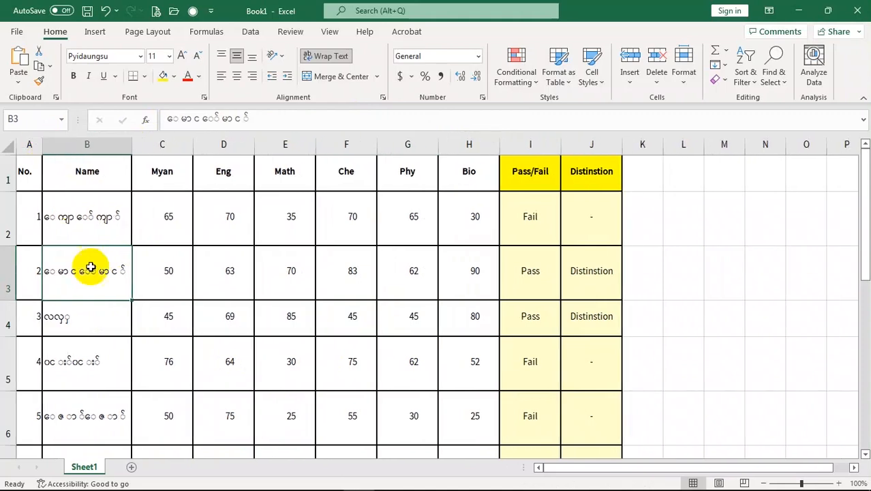
# Widen the Name column further and check the names down to the last table row.
pyautogui.moveTo(131, 144); pyautogui.dragTo(156, 153)
pyautogui.click(150, 315)
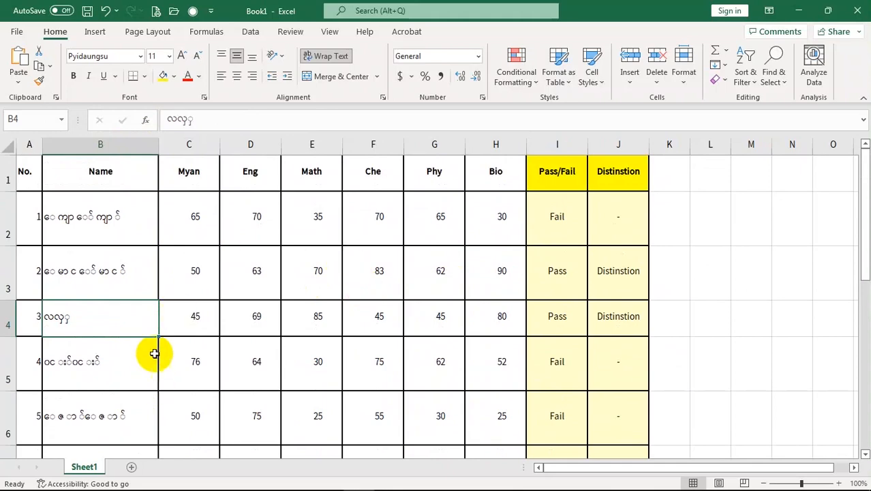
pyautogui.scroll(-2, 169, 350)
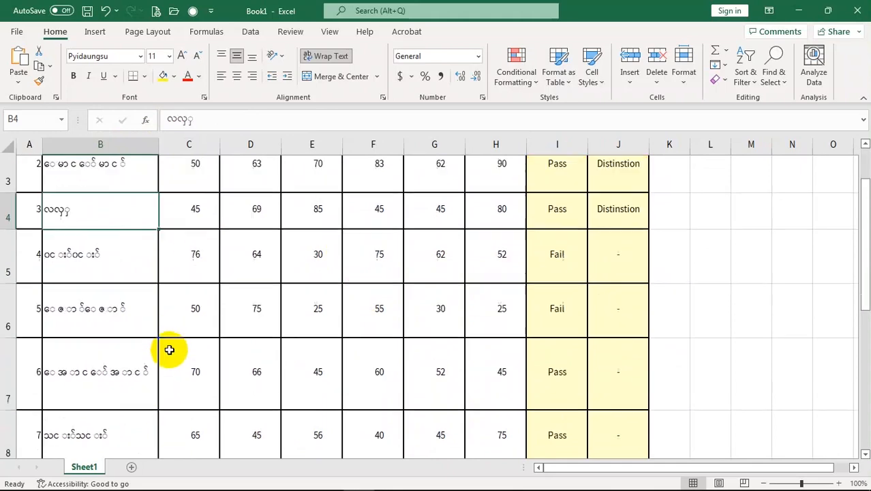
pyautogui.click(86, 450)
pyautogui.scroll(-3, 121, 389)
pyautogui.click(114, 406)
pyautogui.scroll(5, 98, 312)
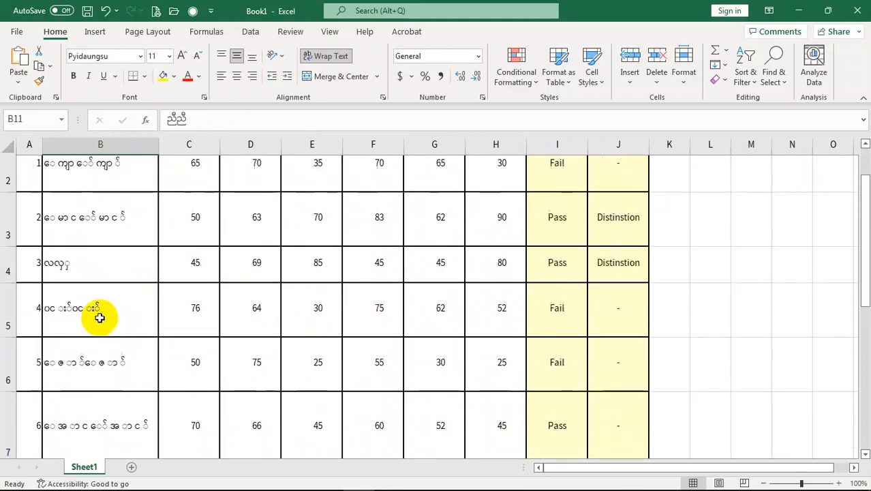
pyautogui.click(101, 213)
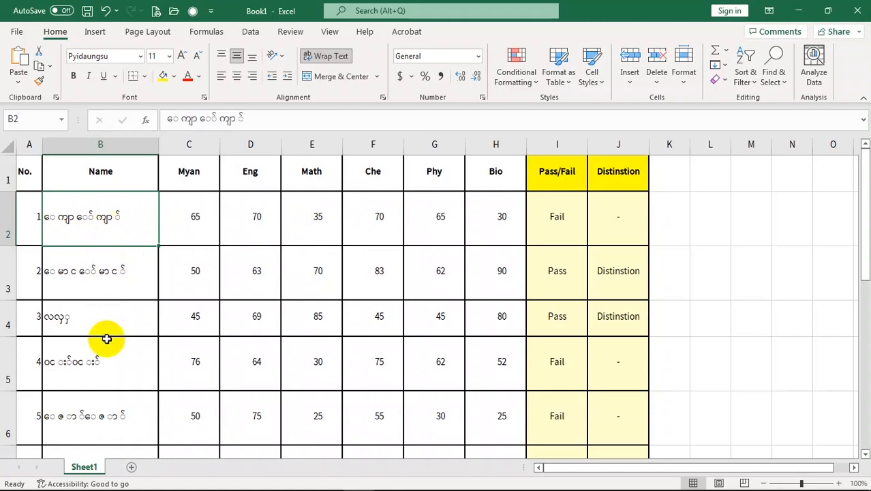
pyautogui.scroll(-1, 102, 341)
pyautogui.scroll(1, 101, 379)
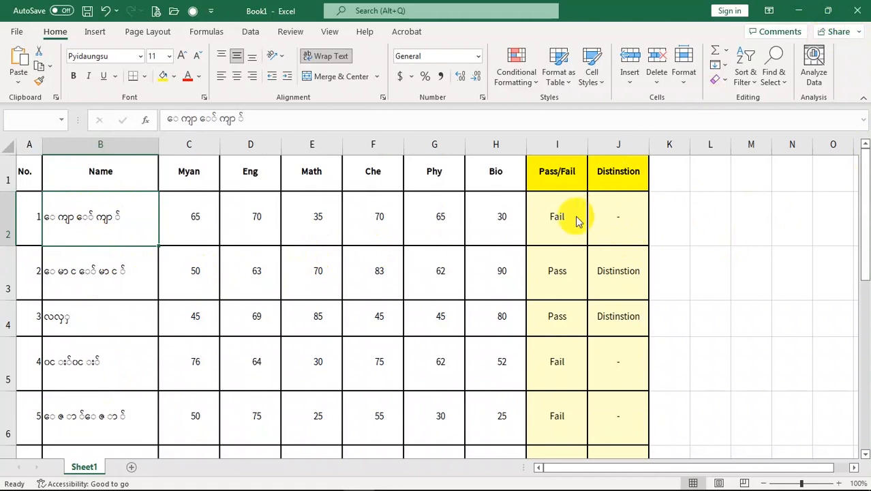
# Close the new workbook without saving it and minimize Excel.
pyautogui.hotkey('ctrl', 'w')
pyautogui.click(447, 266)
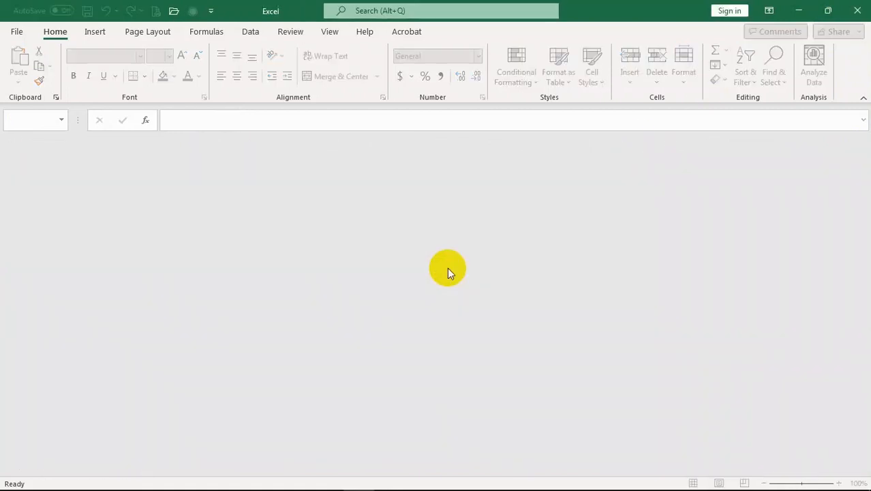
pyautogui.click(800, 11)
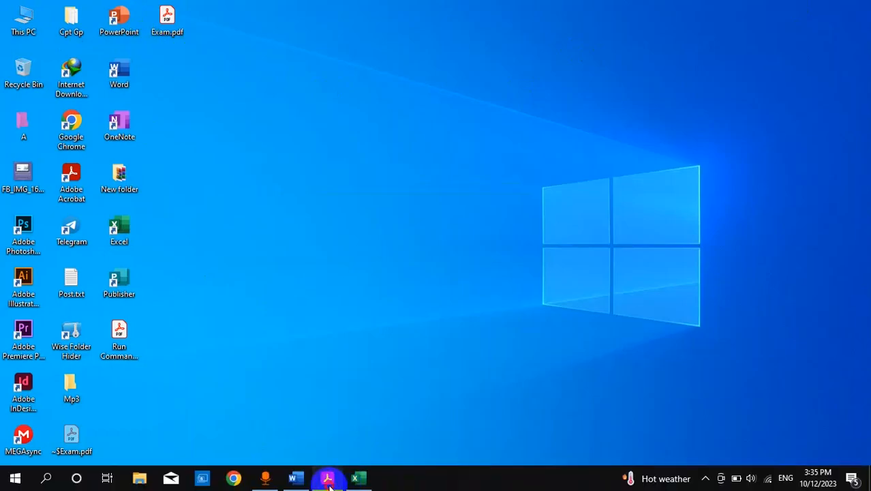
# Close the Acrobat window and try to open Exam.pdf from the desktop again.
pyautogui.click(328, 478)
pyautogui.click(857, 13)
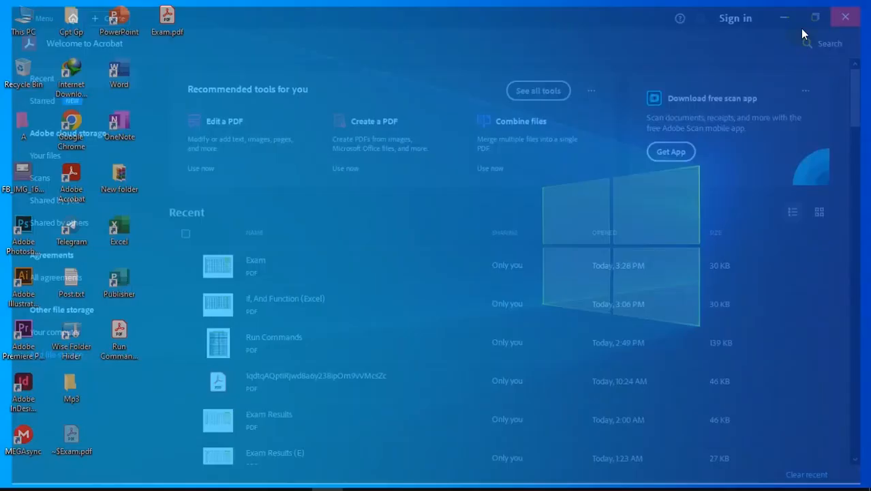
pyautogui.click(170, 24)
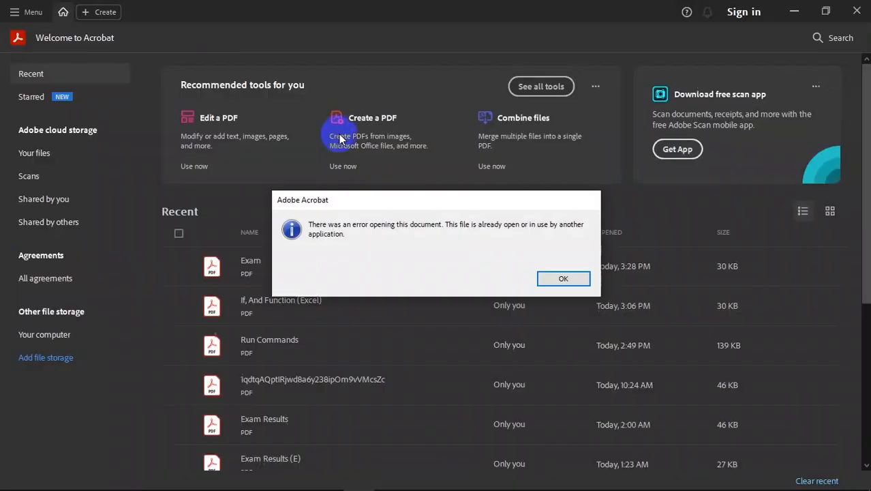
# Switch to Word, close the converted Exam.pdf document and exit Word.
pyautogui.moveTo(580, 488)
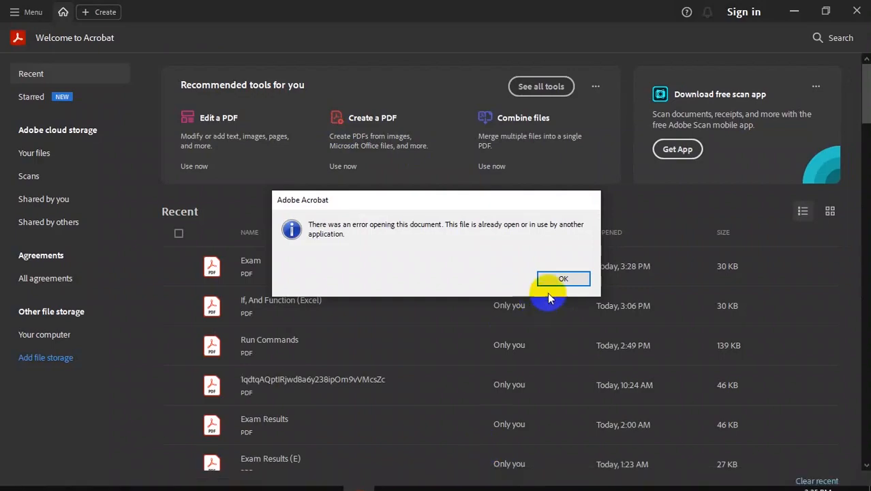
pyautogui.click(297, 482)
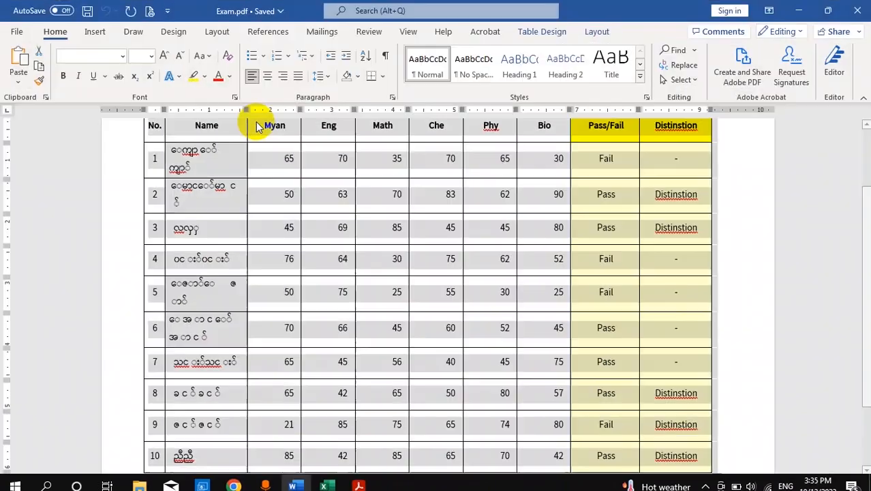
pyautogui.click(586, 237)
pyautogui.hotkey('ctrl', 'w')
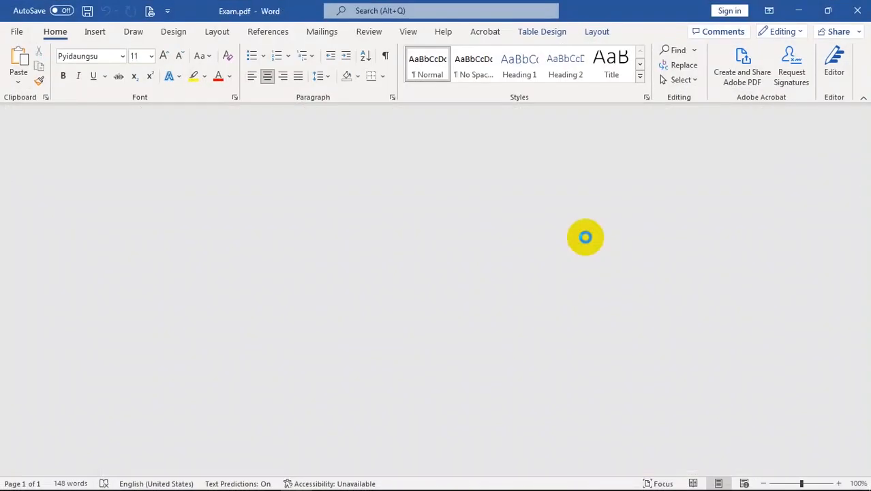
pyautogui.click(859, 13)
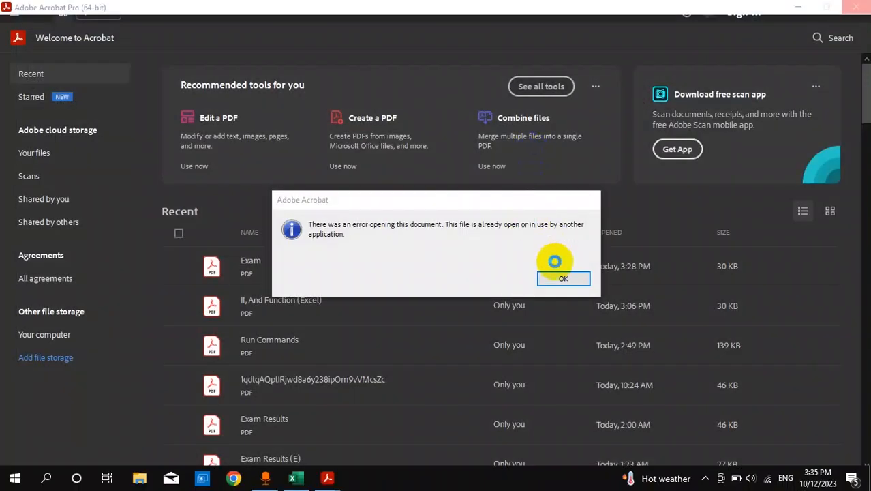
# Dismiss the Acrobat error, close Acrobat and reopen Exam.pdf from the desktop.
pyautogui.click(558, 277)
pyautogui.click(855, 9)
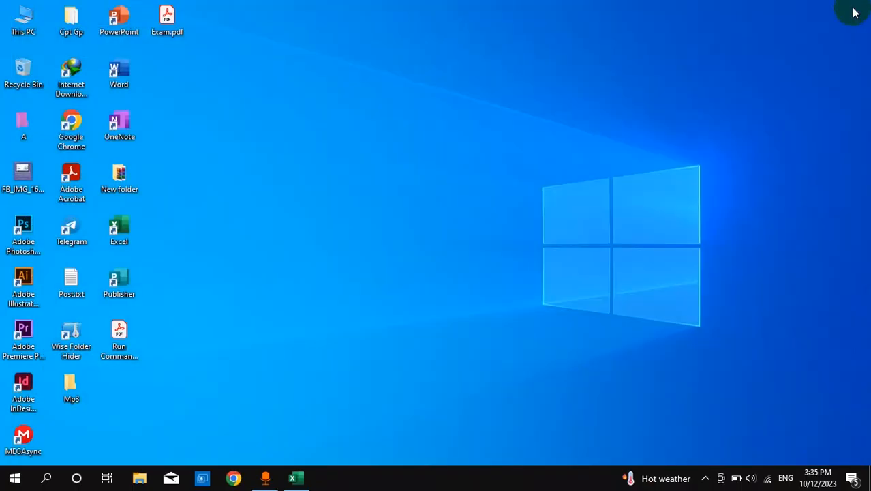
pyautogui.doubleClick(166, 22)
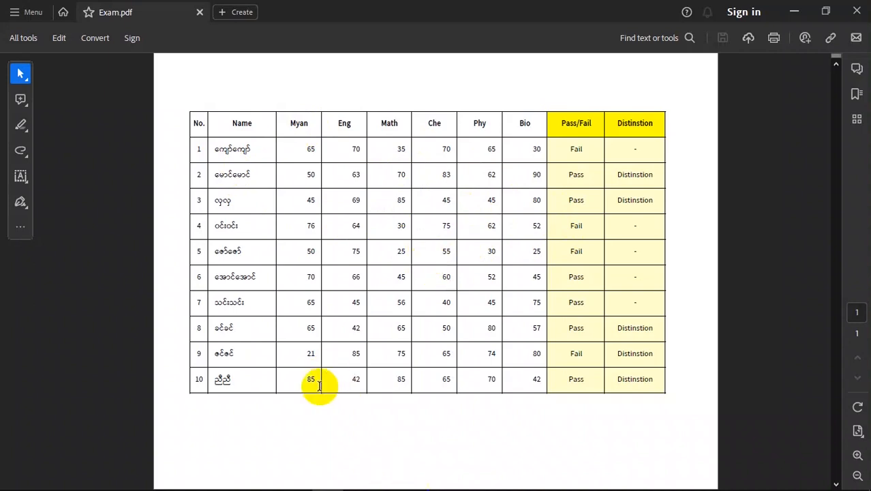
# Start exporting the PDF from Acrobat with Microsoft Excel (XLSX) as the output format.
pyautogui.click(428, 430)
pyautogui.rightClick(428, 432)
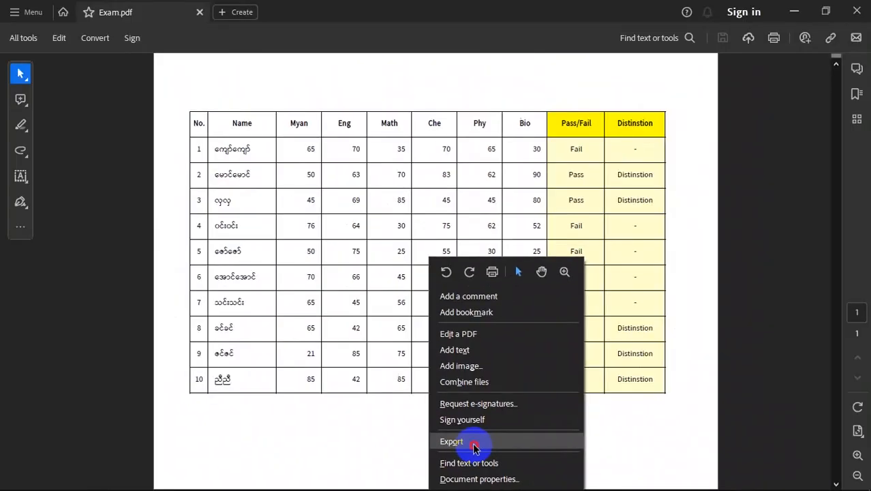
pyautogui.click(461, 424)
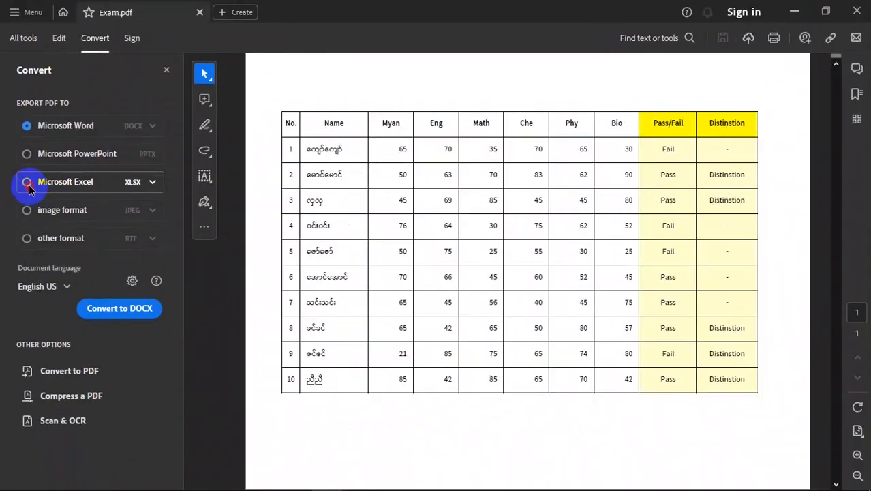
pyautogui.click(83, 234)
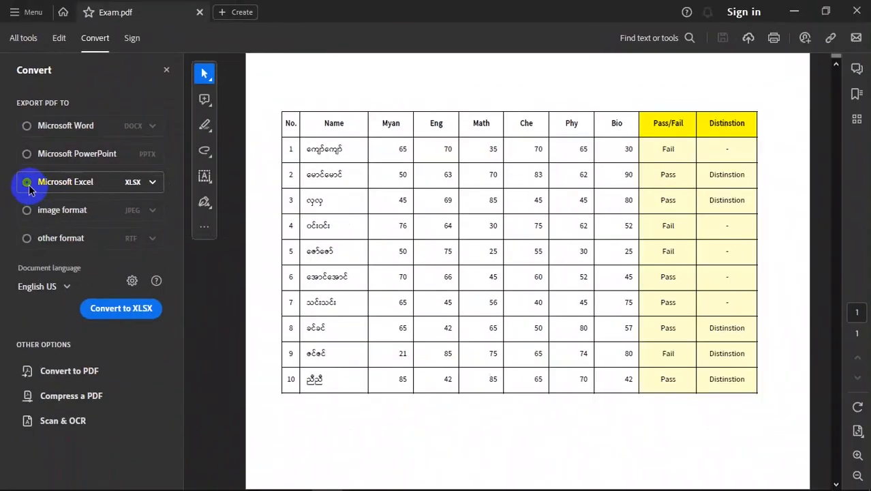
pyautogui.click(130, 317)
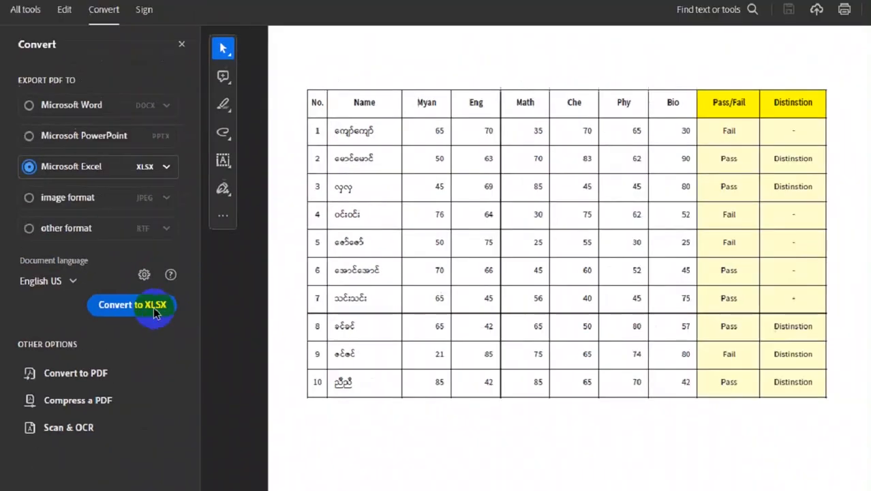
# Choose the Desktop folder for the export and save the workbook as Exam.xlsx.
pyautogui.click(453, 238)
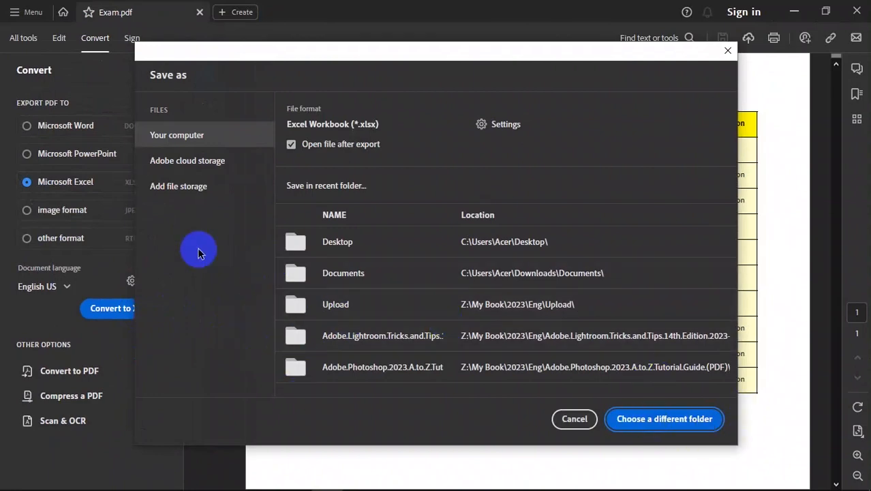
pyautogui.click(672, 423)
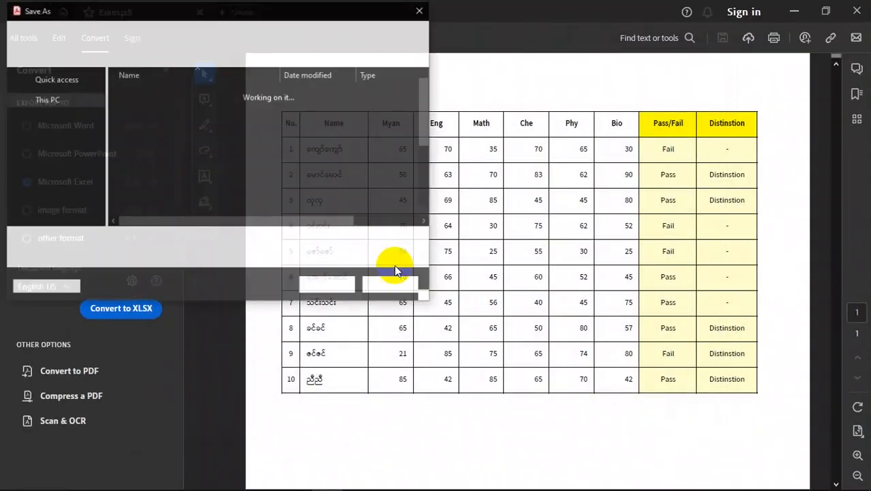
pyautogui.scroll(2, 68, 157)
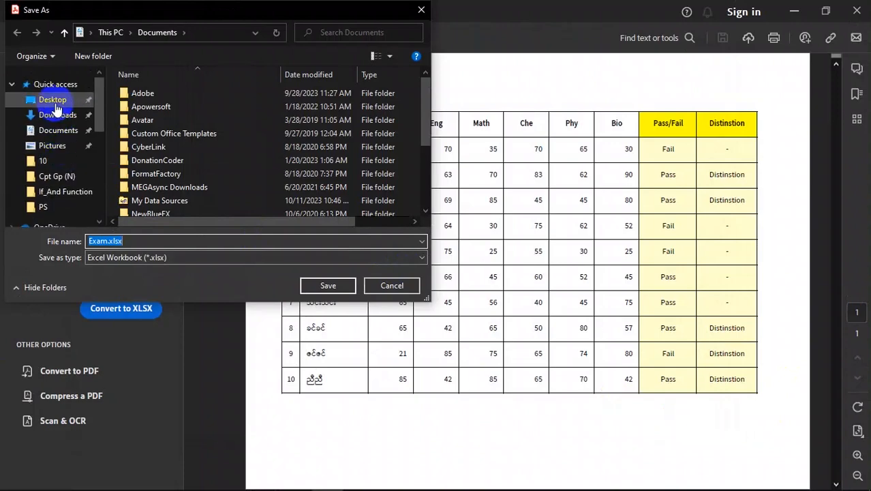
pyautogui.click(58, 100)
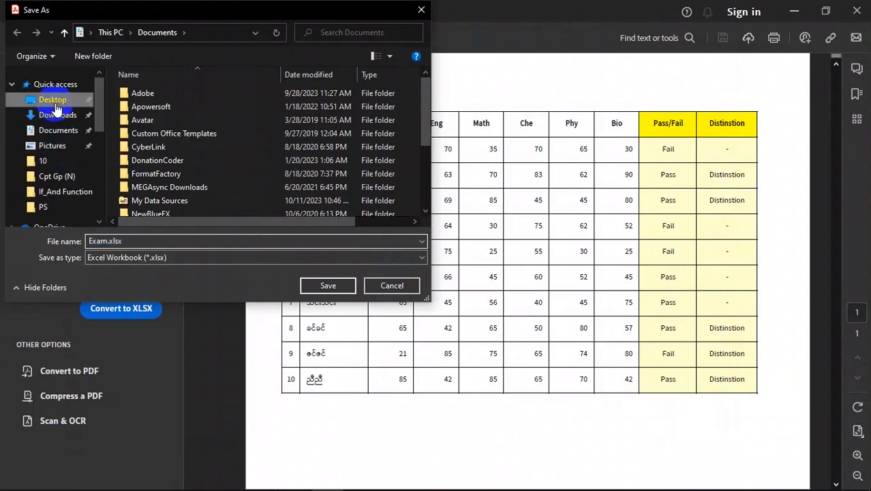
pyautogui.click(329, 286)
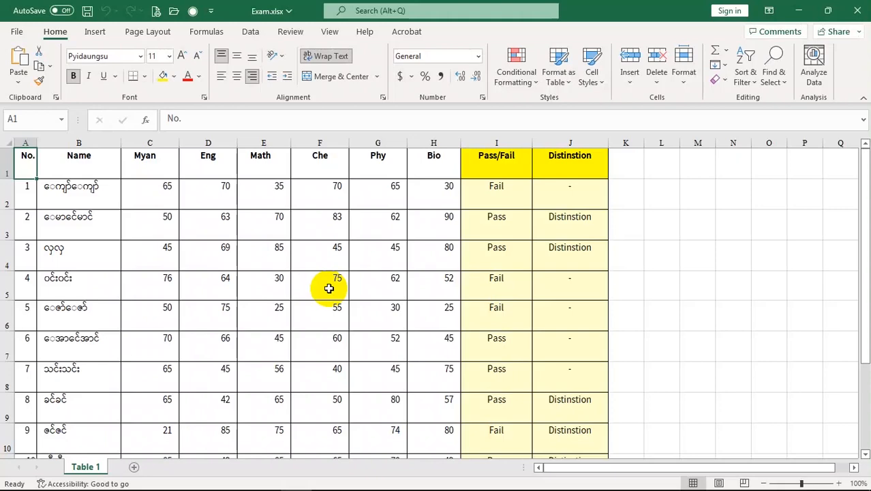
# Examine the converted sheet and inspect the entries in the Name column cell by cell for correct text.
pyautogui.click(78, 344)
pyautogui.scroll(-1, 94, 408)
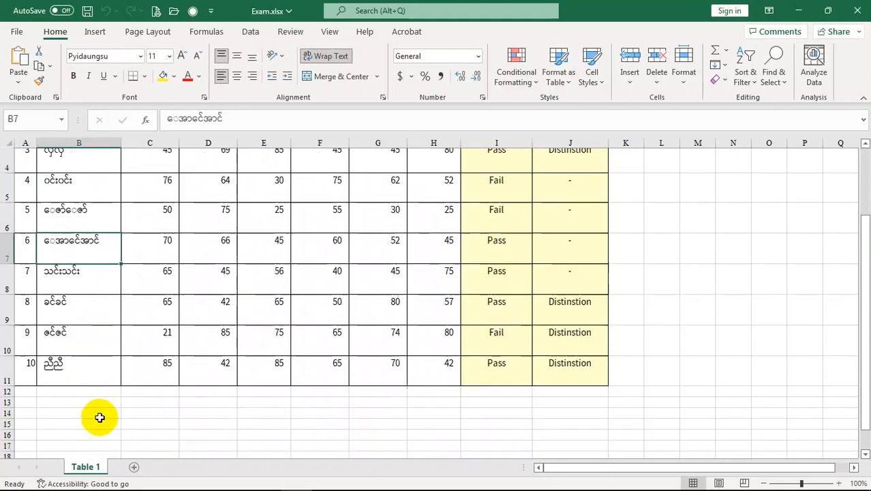
pyautogui.scroll(1, 88, 396)
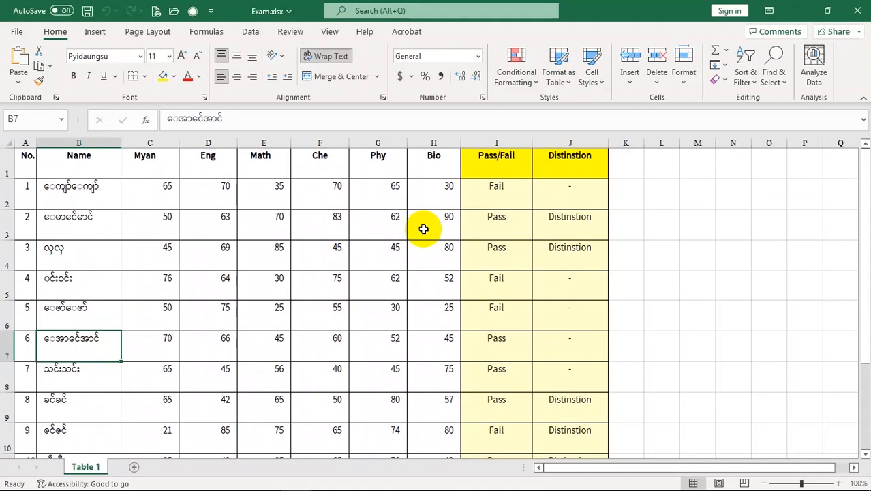
pyautogui.click(78, 434)
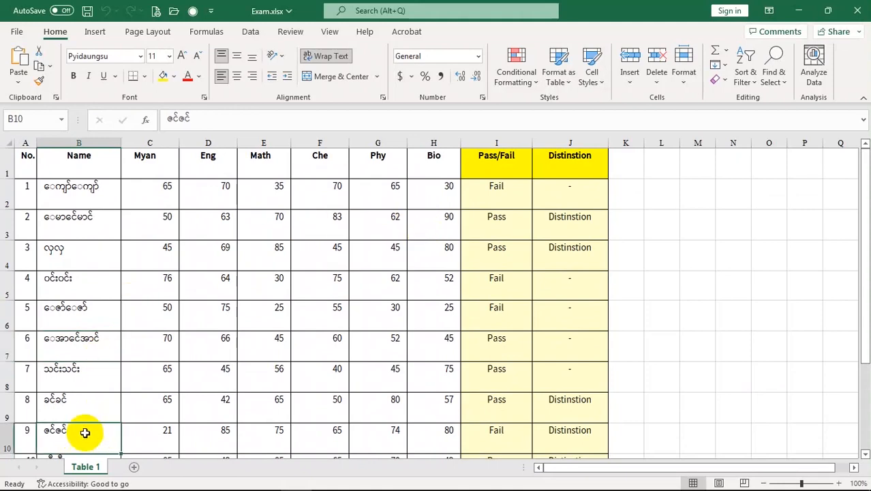
pyautogui.scroll(-1, 69, 378)
pyautogui.scroll(2, 68, 378)
pyautogui.click(46, 191)
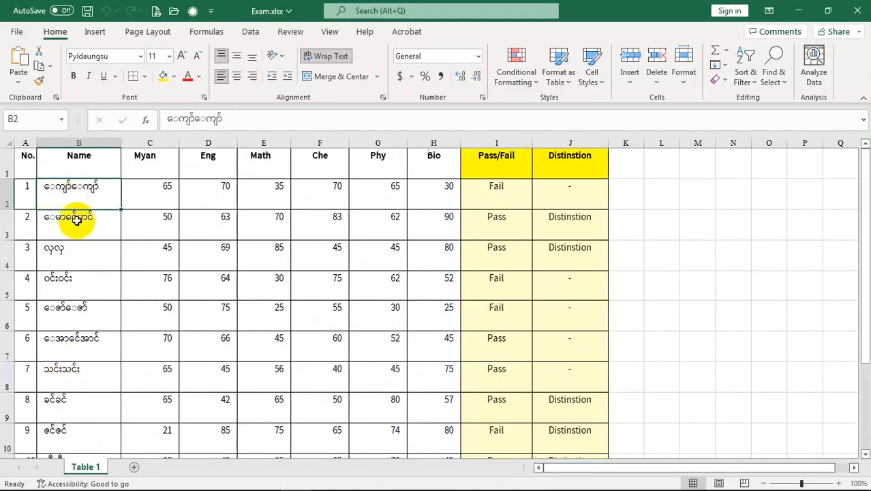
pyautogui.click(78, 228)
pyautogui.click(71, 277)
pyautogui.click(74, 322)
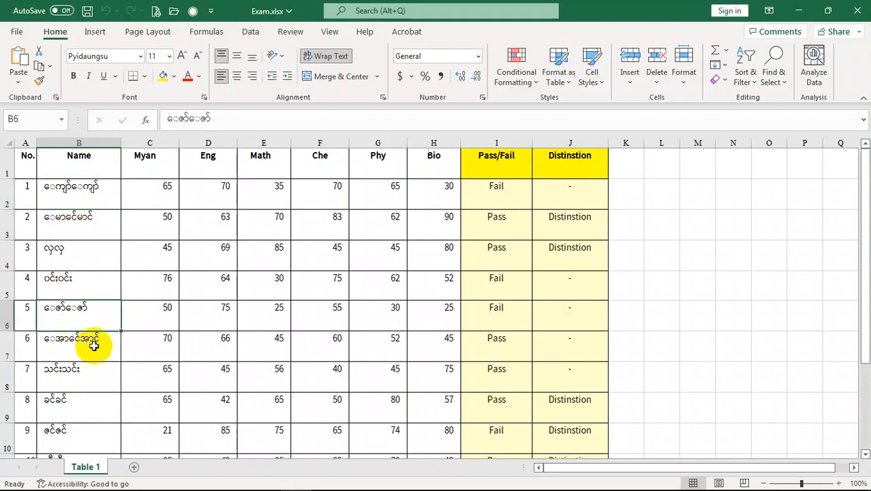
pyautogui.click(86, 349)
pyautogui.click(80, 395)
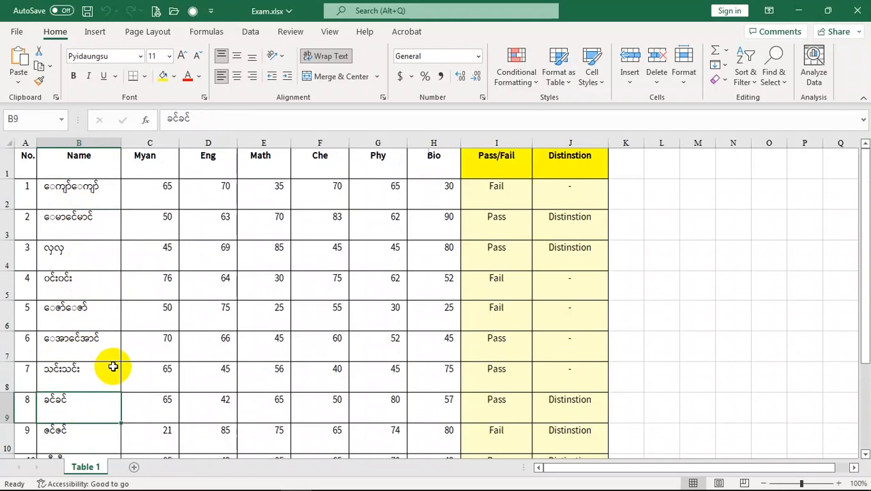
# Check the lower entries in the Name column down to row 11 and the marks in cells F10 and H3.
pyautogui.scroll(-1, 102, 375)
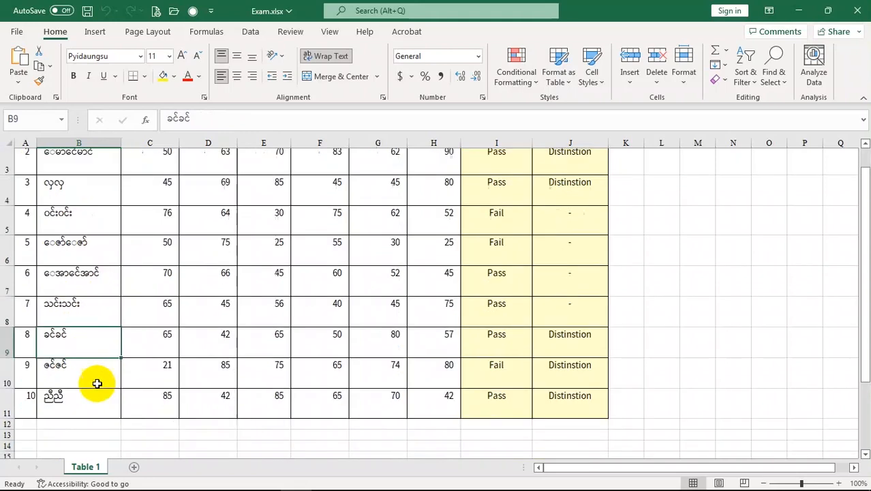
pyautogui.click(70, 409)
pyautogui.scroll(1, 72, 362)
pyautogui.click(68, 350)
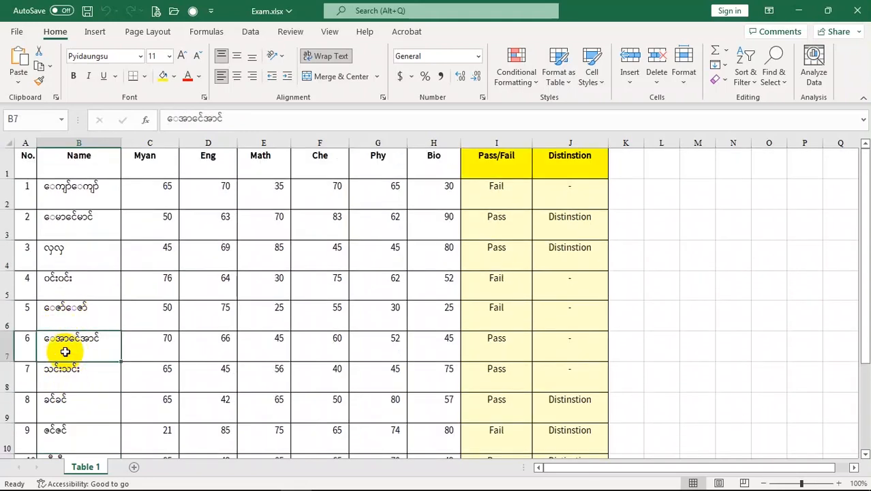
pyautogui.click(70, 381)
pyautogui.click(83, 413)
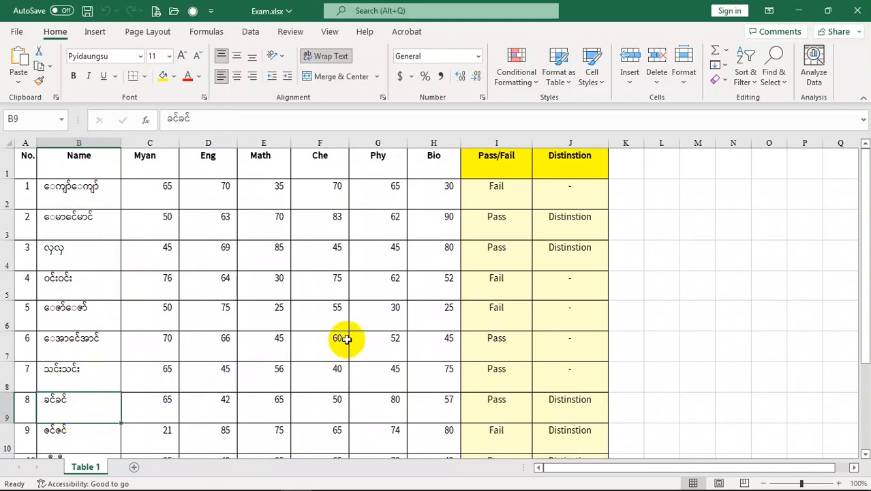
pyautogui.scroll(-1, 342, 335)
pyautogui.click(306, 335)
pyautogui.scroll(1, 564, 325)
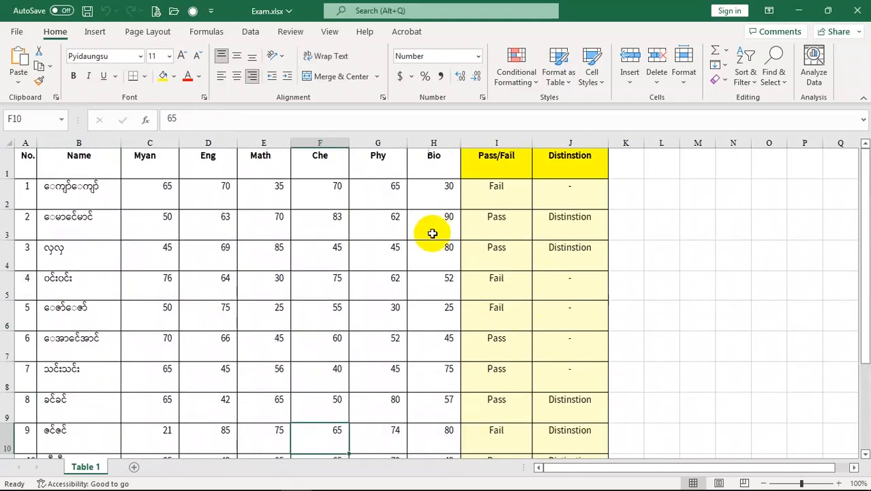
pyautogui.click(431, 230)
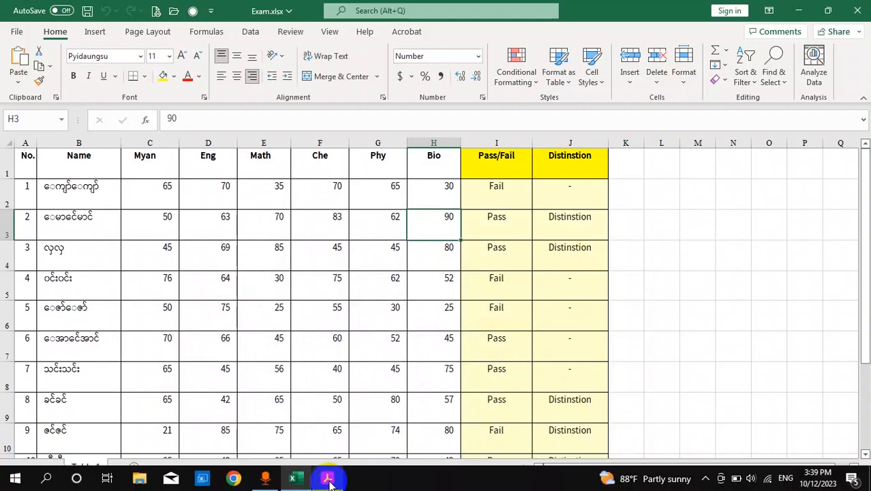
# Switch to Acrobat and close it with Exam.pdf, and close the Exam.xlsx workbook in Excel.
pyautogui.click(329, 478)
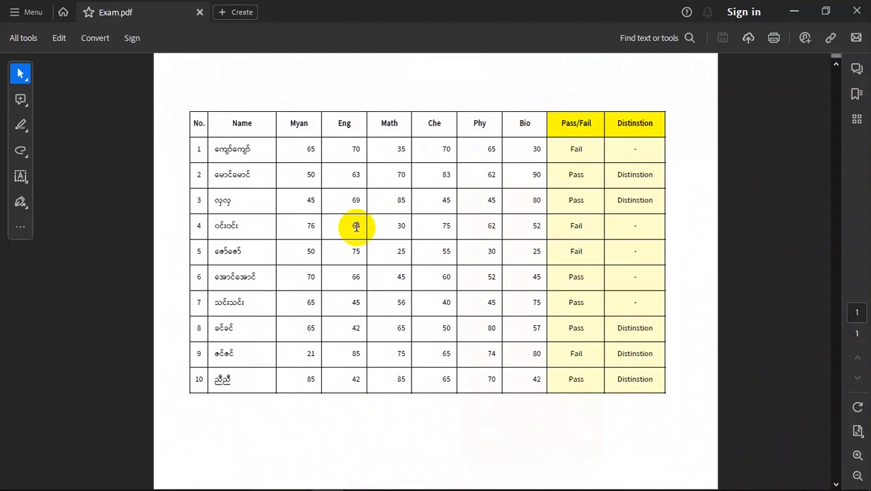
pyautogui.click(859, 11)
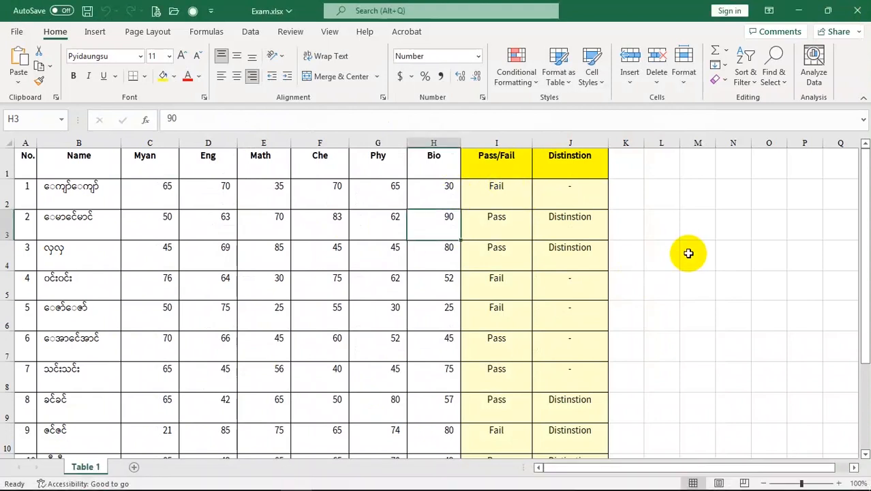
pyautogui.hotkey('ctrl', 'w')
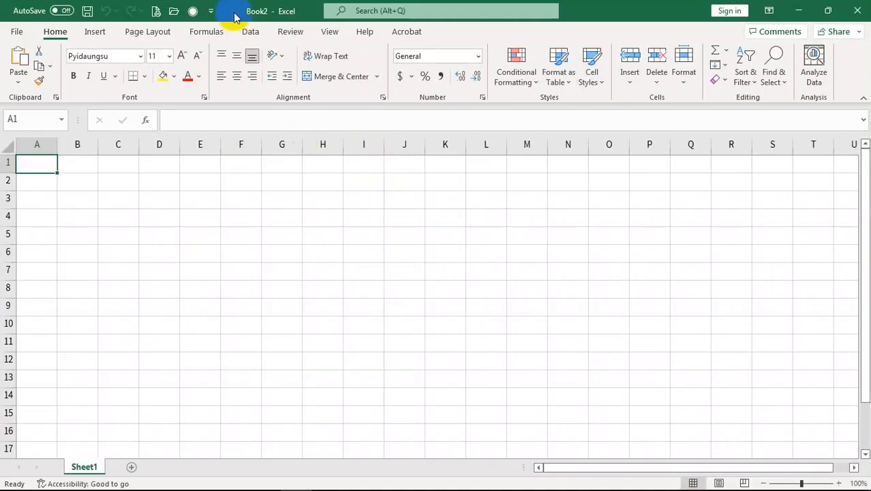
# Start importing data from a PDF file into the blank Excel workbook.
pyautogui.click(251, 32)
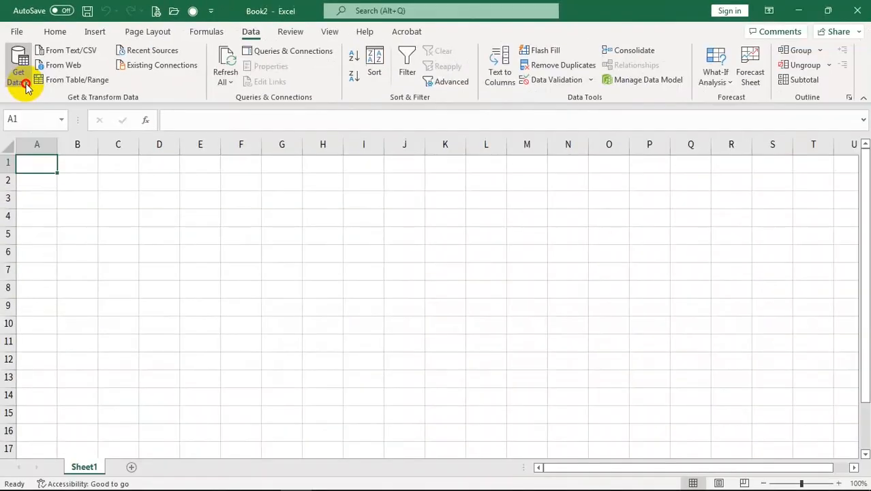
pyautogui.click(58, 218)
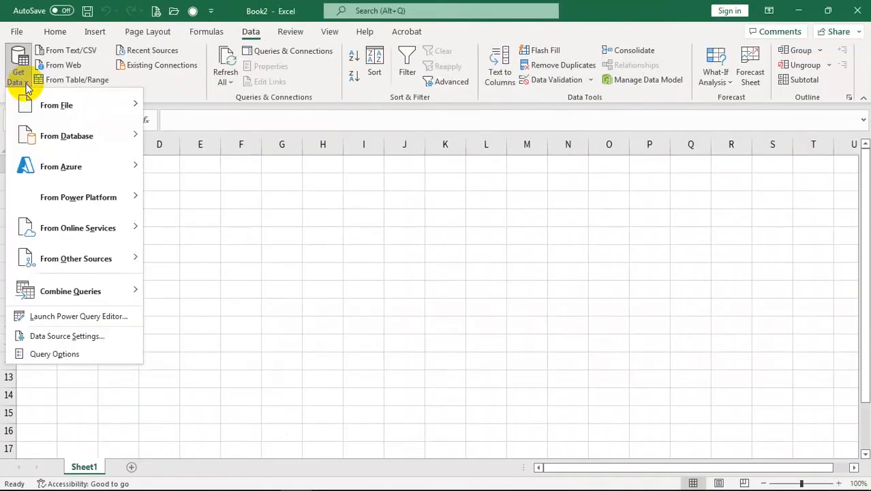
pyautogui.moveTo(78, 111)
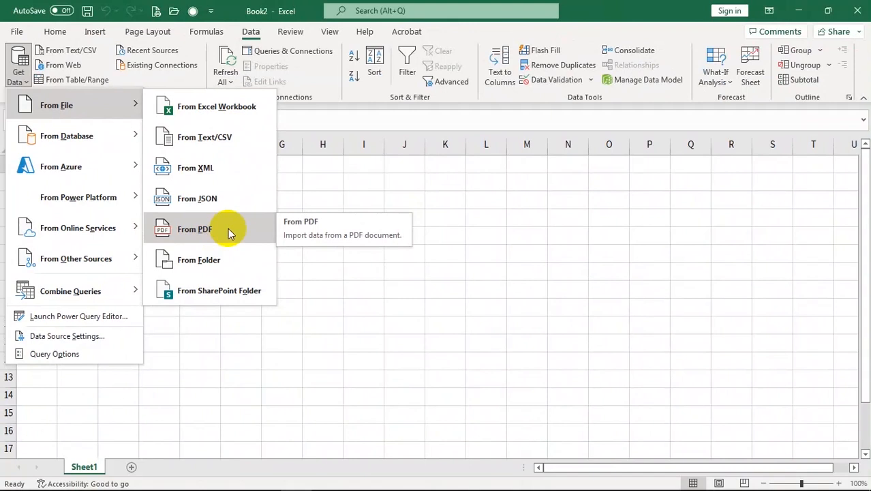
pyautogui.click(228, 231)
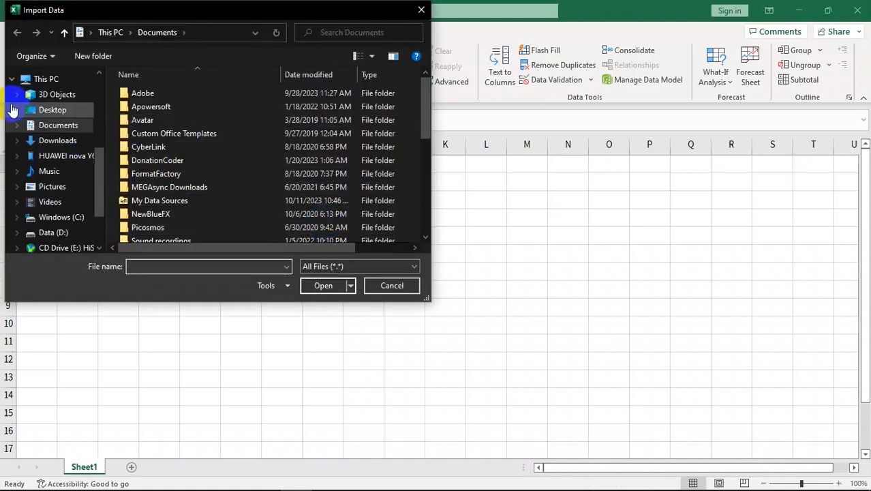
# Choose Exam.pdf in the Desktop folder as the data source and import it.
pyautogui.click(55, 112)
pyautogui.scroll(-5, 309, 169)
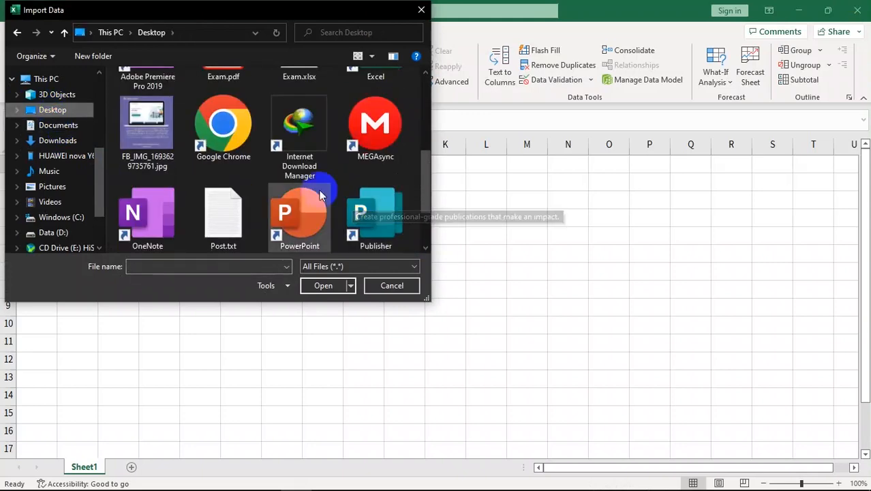
pyautogui.scroll(5, 307, 174)
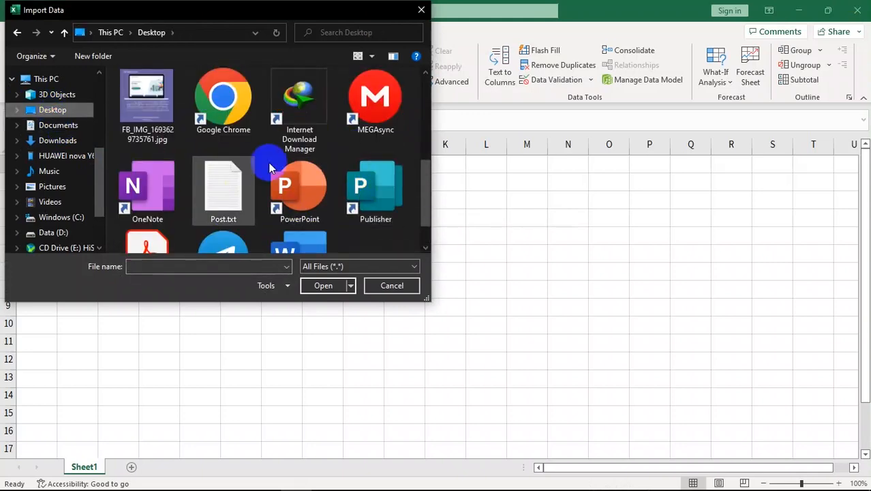
pyautogui.scroll(-1, 375, 193)
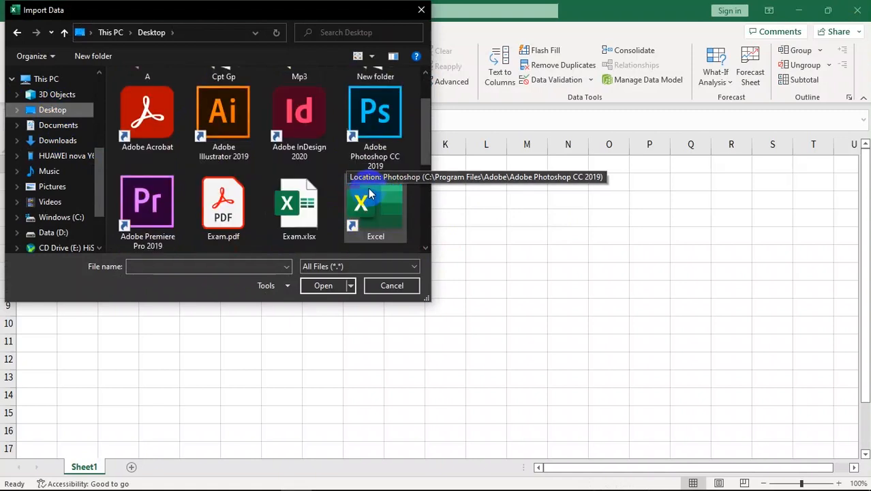
pyautogui.click(225, 209)
pyautogui.click(315, 292)
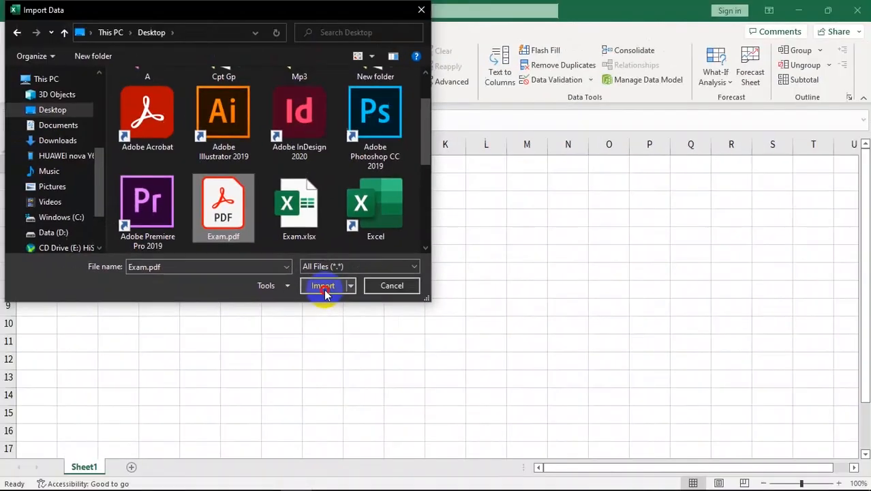
pyautogui.click(383, 271)
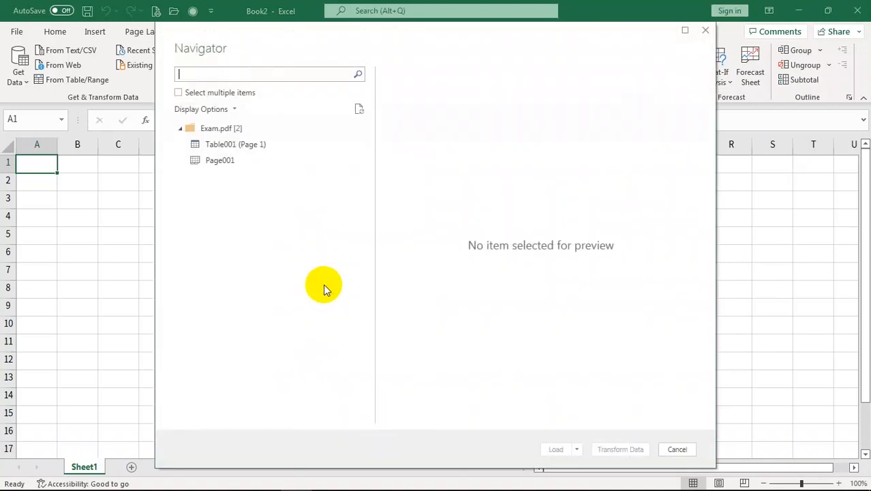
# Compare the previews of Table001 (Page 1) and Page001, and load Table001 (Page 1) into the workbook.
pyautogui.click(223, 148)
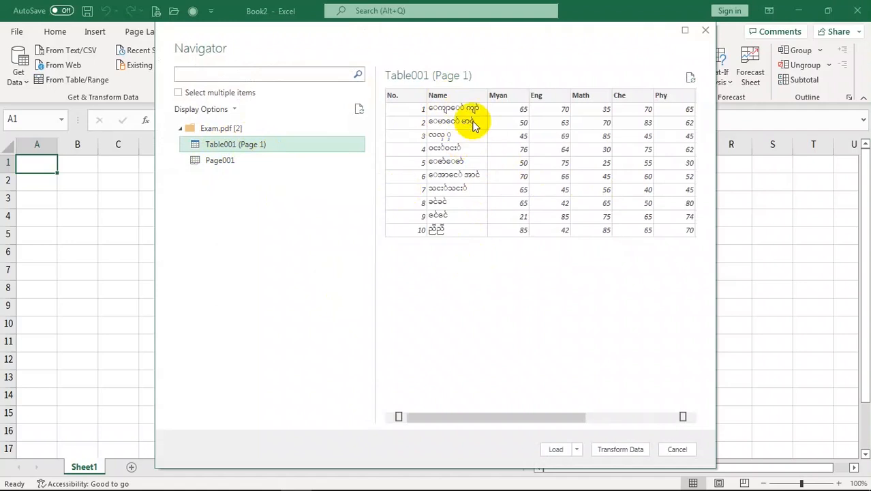
pyautogui.click(232, 162)
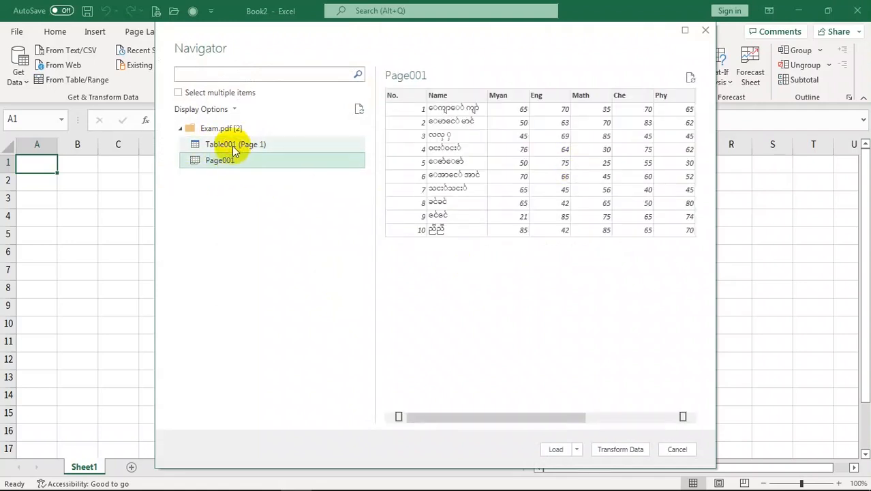
pyautogui.click(232, 146)
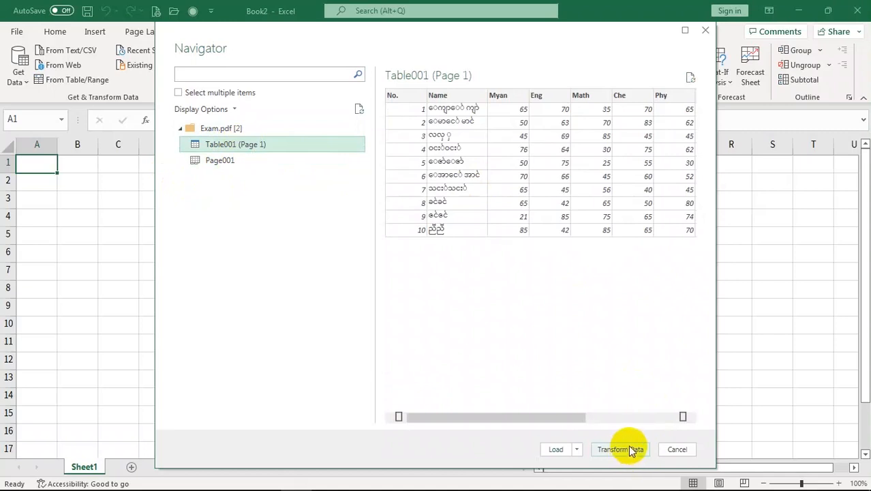
pyautogui.click(556, 450)
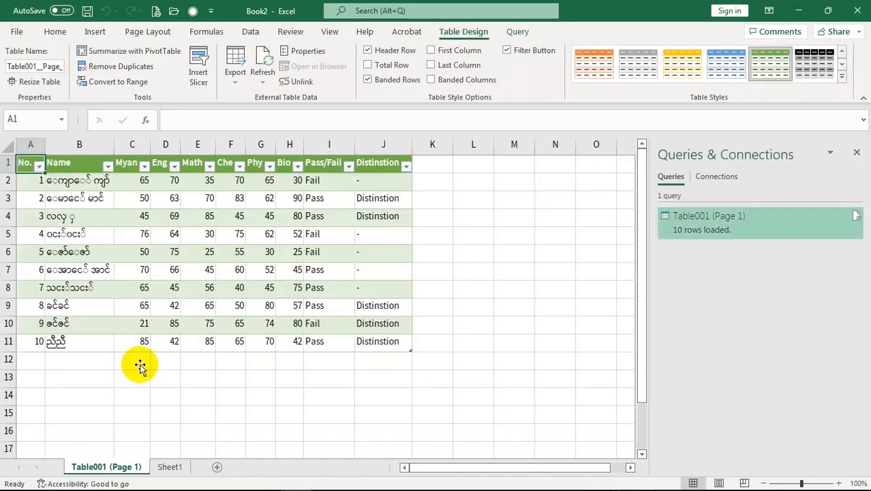
# Examine the imported table's headers, marks and result columns, and inspect several entries in the Name column for correct text.
pyautogui.click(93, 269)
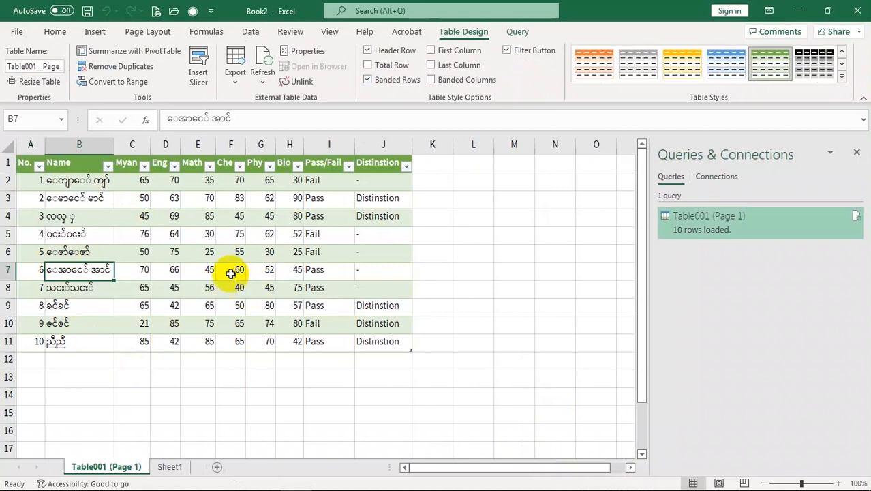
pyautogui.click(173, 253)
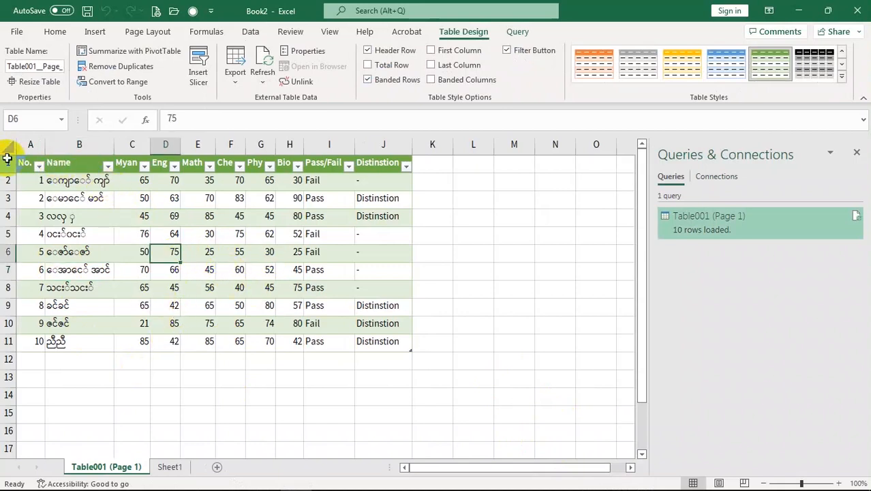
pyautogui.click(359, 165)
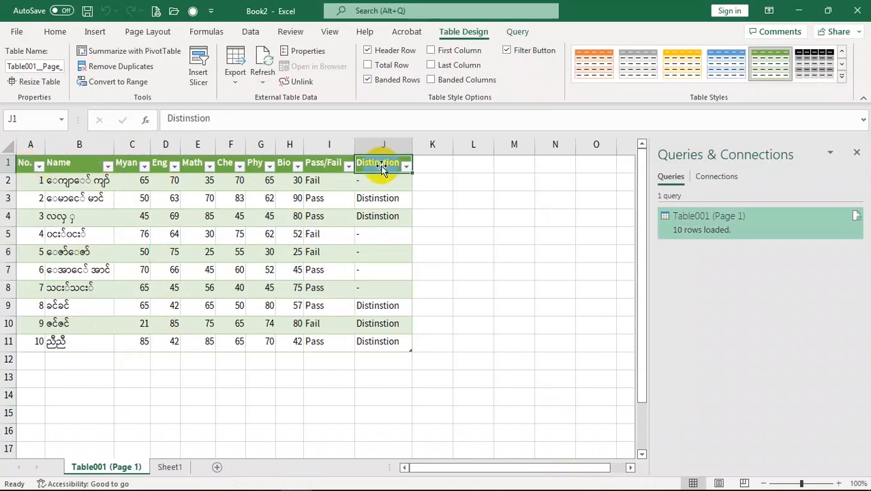
pyautogui.click(30, 162)
pyautogui.click(312, 251)
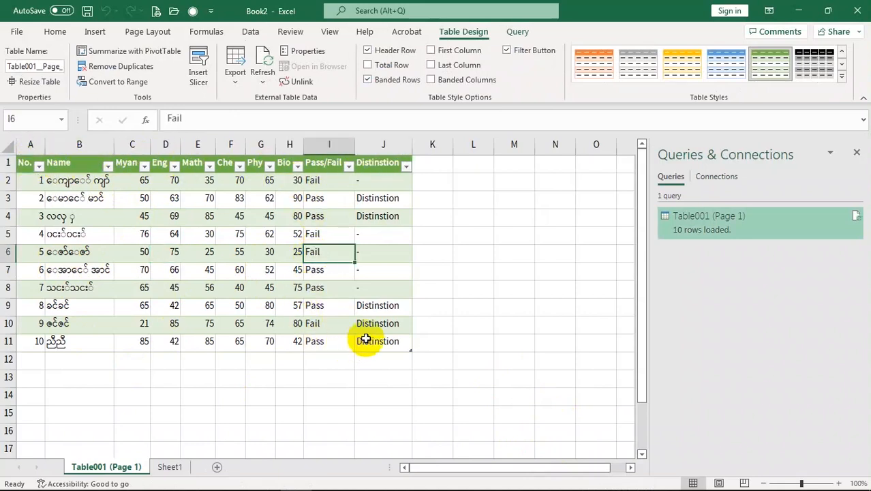
pyautogui.click(374, 308)
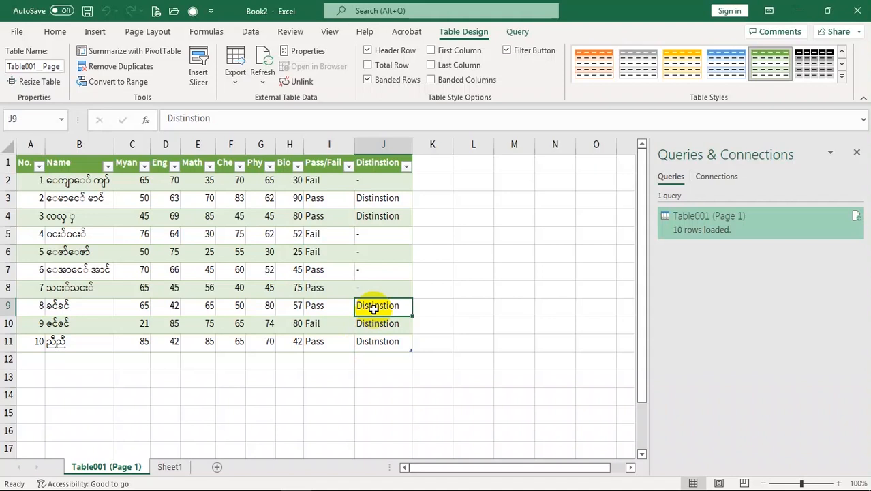
pyautogui.click(67, 180)
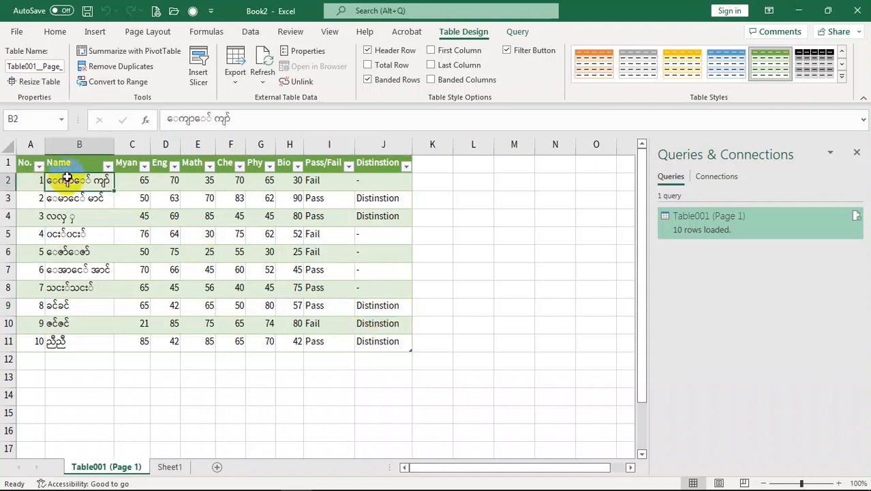
pyautogui.click(72, 307)
pyautogui.click(75, 270)
pyautogui.click(77, 217)
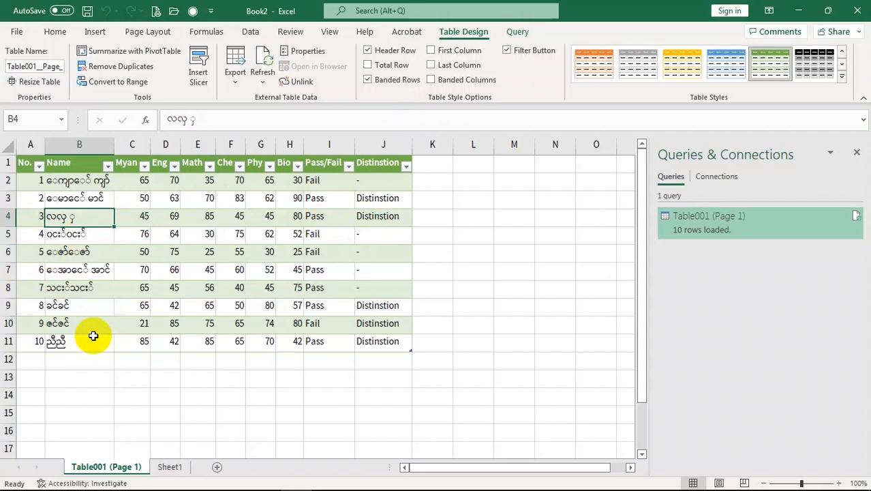
pyautogui.click(475, 302)
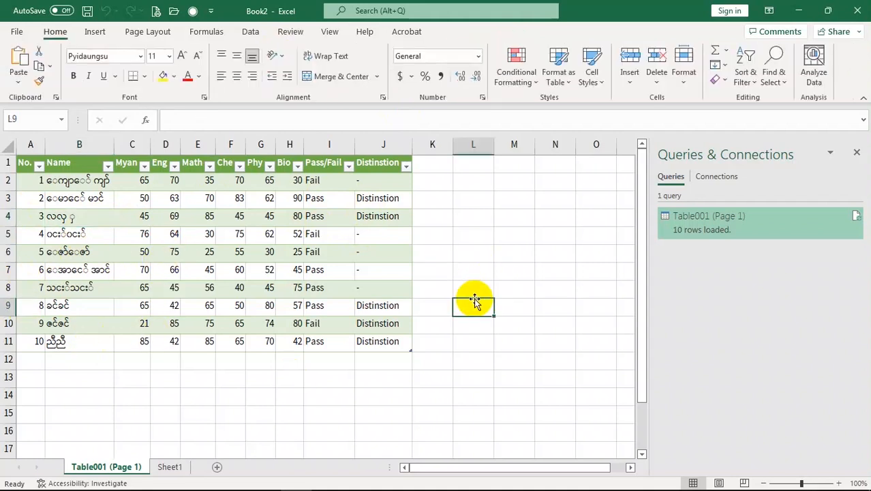